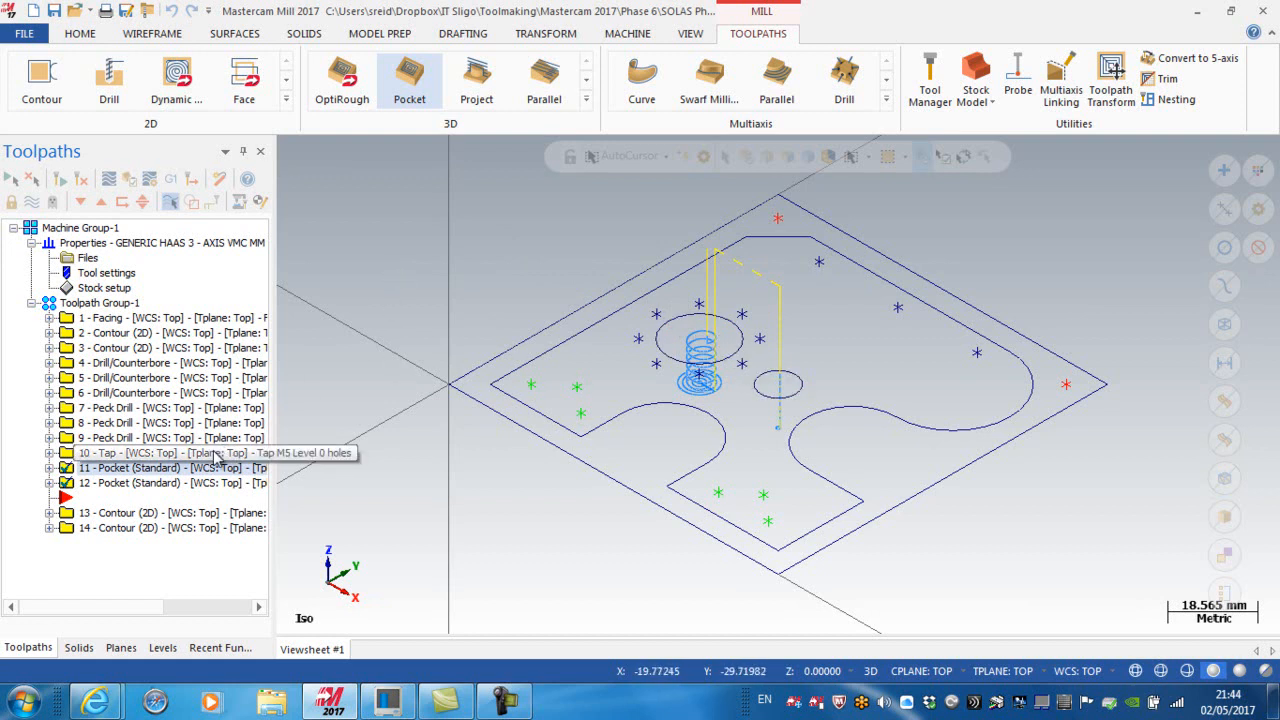
# Step: Copy the 11 - Pocket (Standard) operation to a position directly after operation 12
pyautogui.click(70, 482)
pyautogui.click(68, 468)
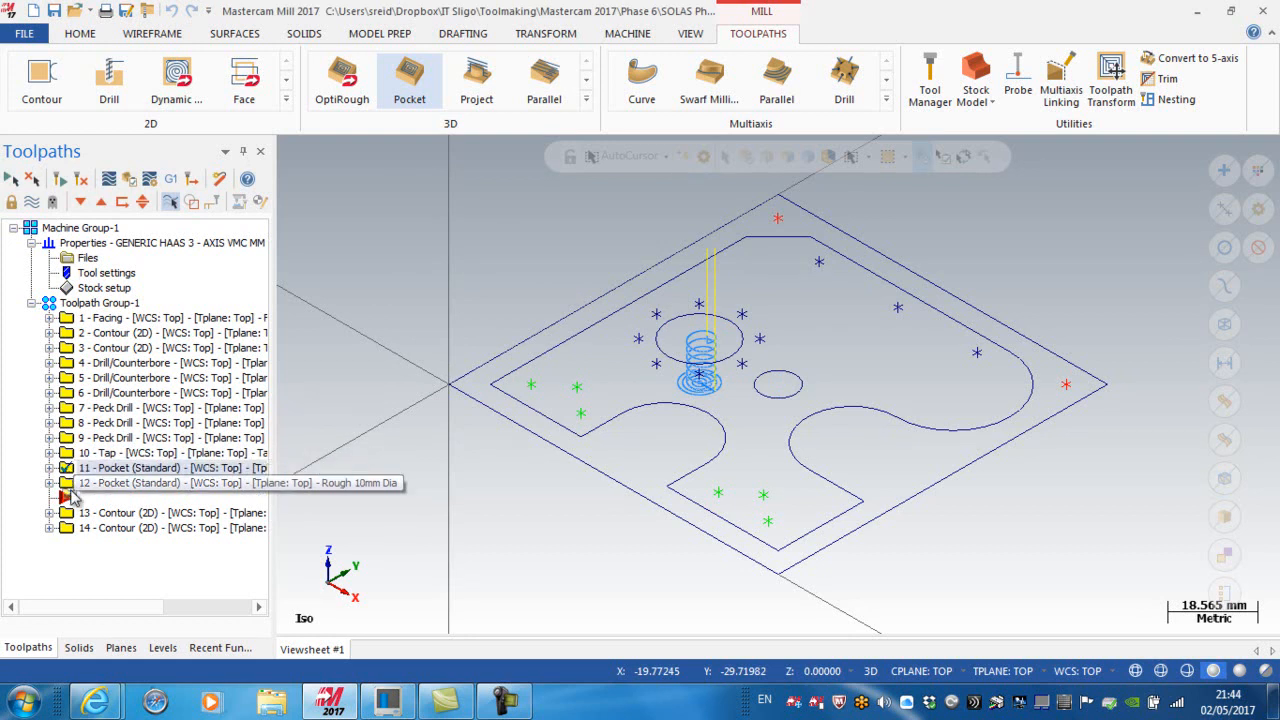
pyautogui.keyDown('shift'); pyautogui.click(70, 482); pyautogui.keyUp('shift')
pyautogui.moveTo(70, 482); pyautogui.dragTo(73, 498, button='right')
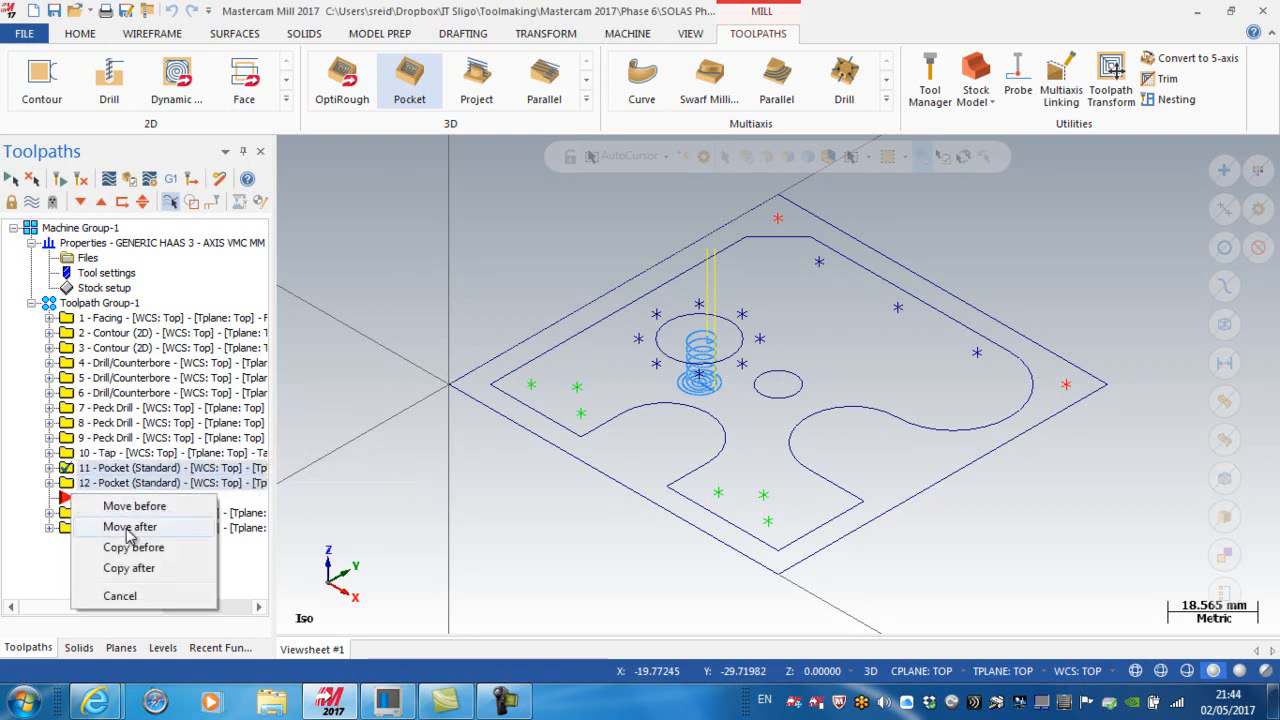
pyautogui.click(128, 567)
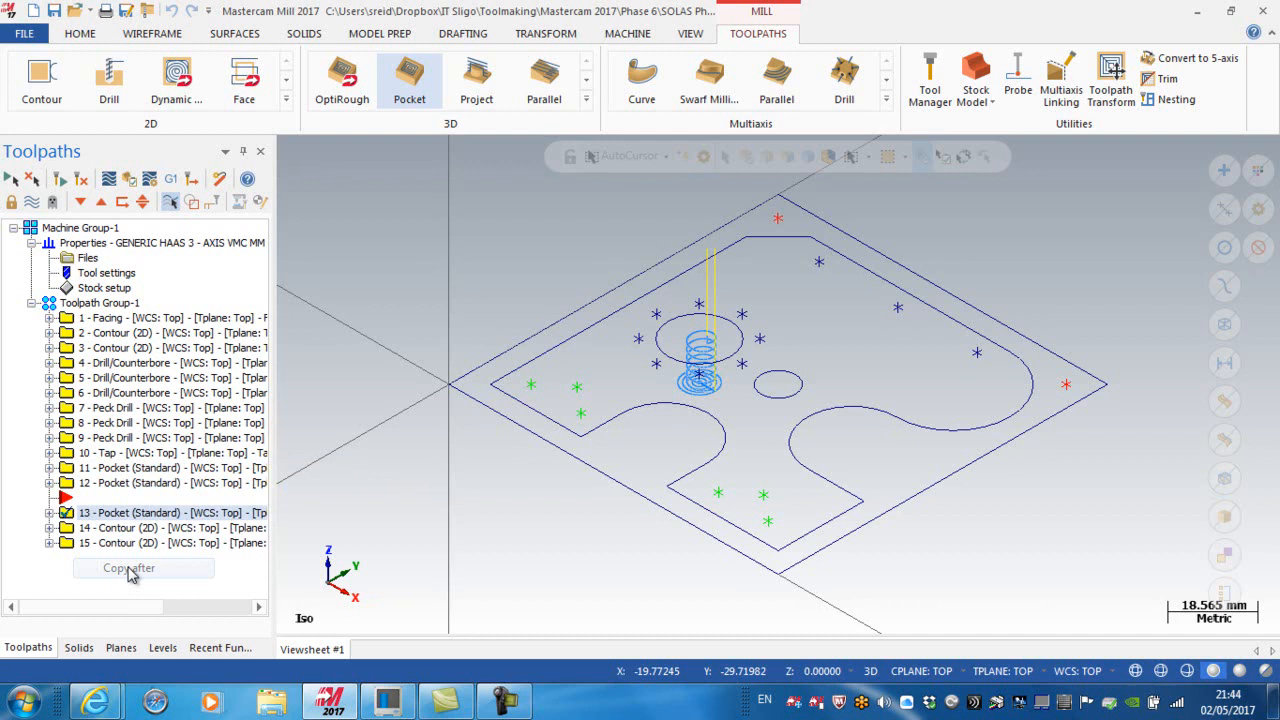
# Step: Open the parameters of the copied pocket operation and change its toolpath type to Contour
pyautogui.click(50, 513)
pyautogui.click(120, 527)
pyautogui.click(186, 97)
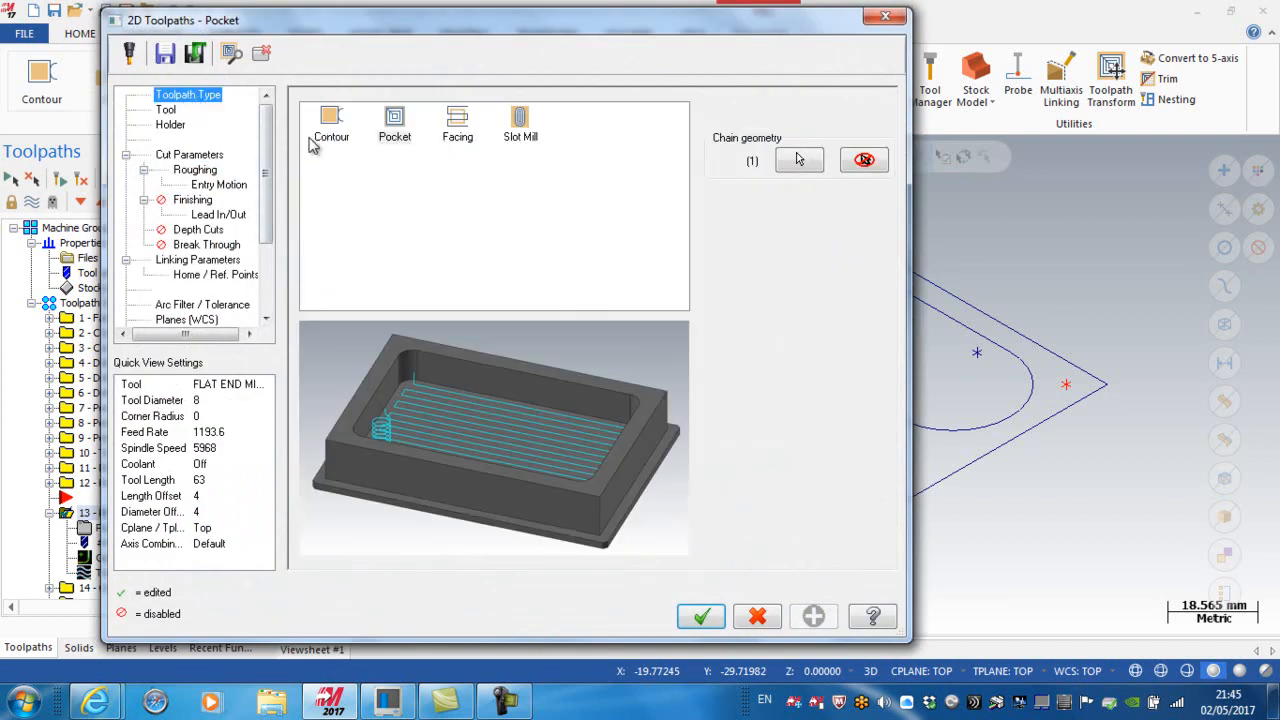
pyautogui.click(333, 120)
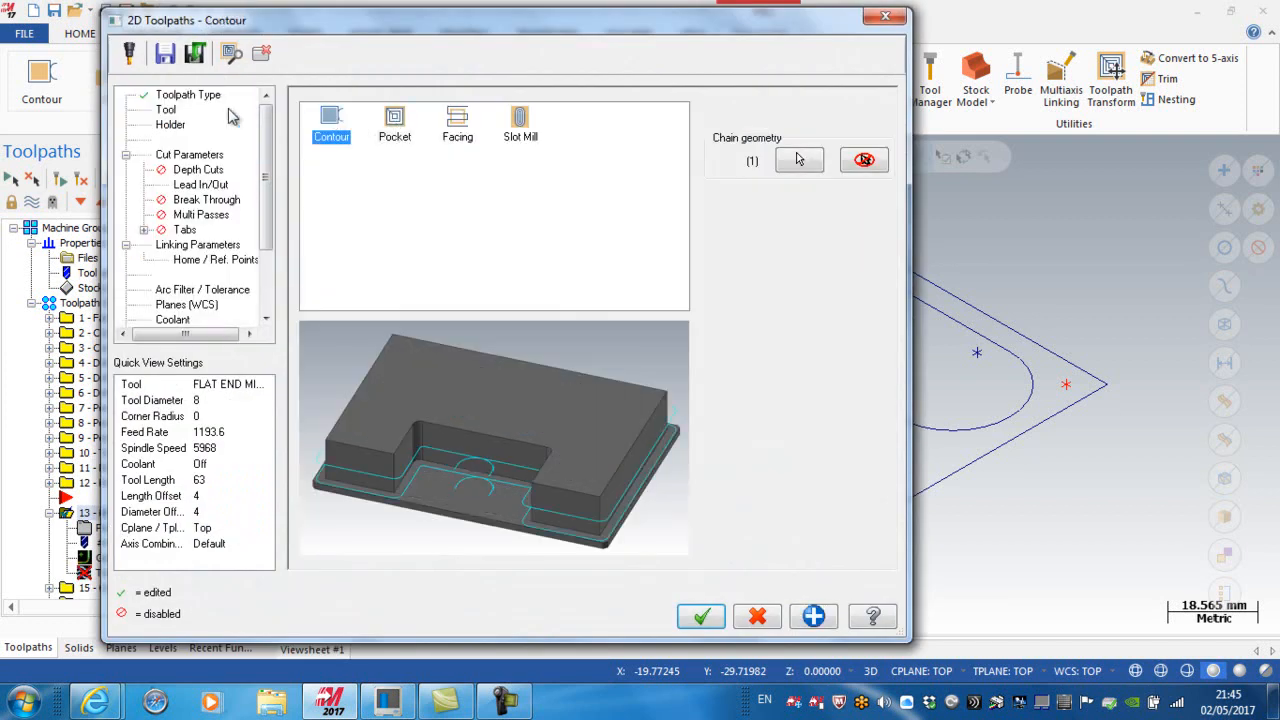
# Step: Enter the tool comment "Fin 18mm Dia" for the contour operation, keeping the 8 mm flat end mill
pyautogui.click(166, 110)
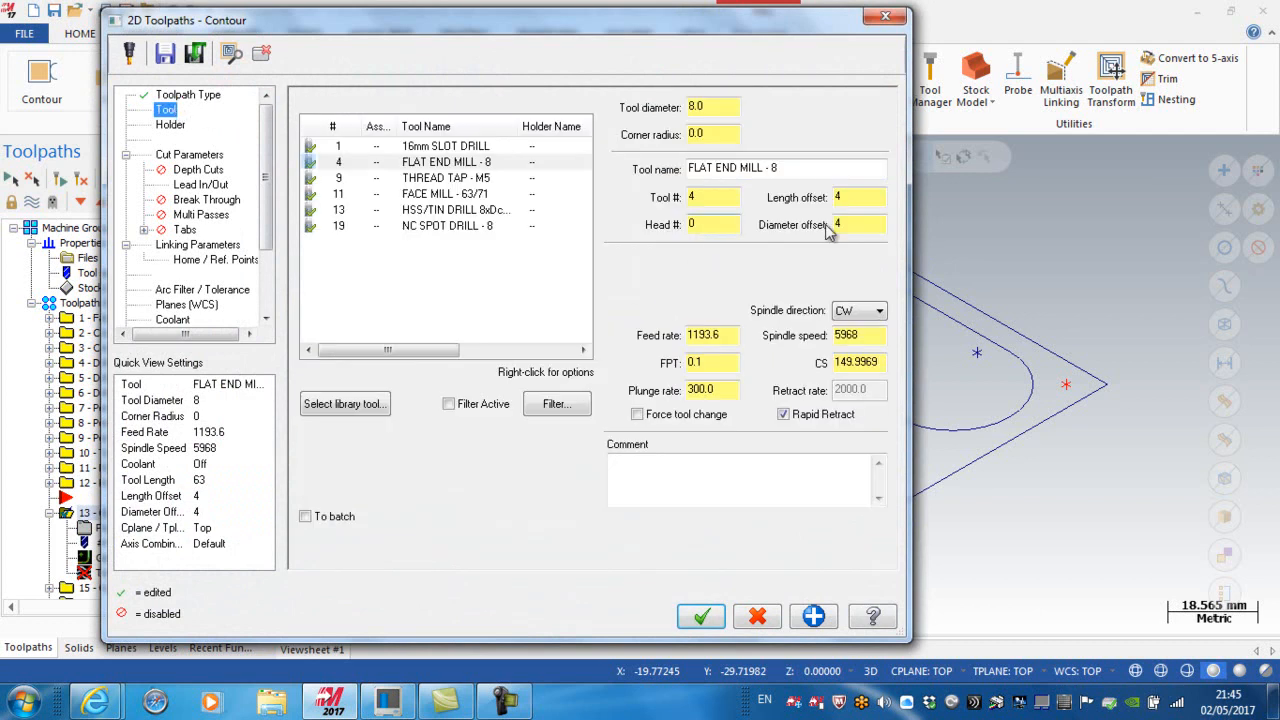
pyautogui.click(638, 463)
pyautogui.write('Fin 18mm Dia')
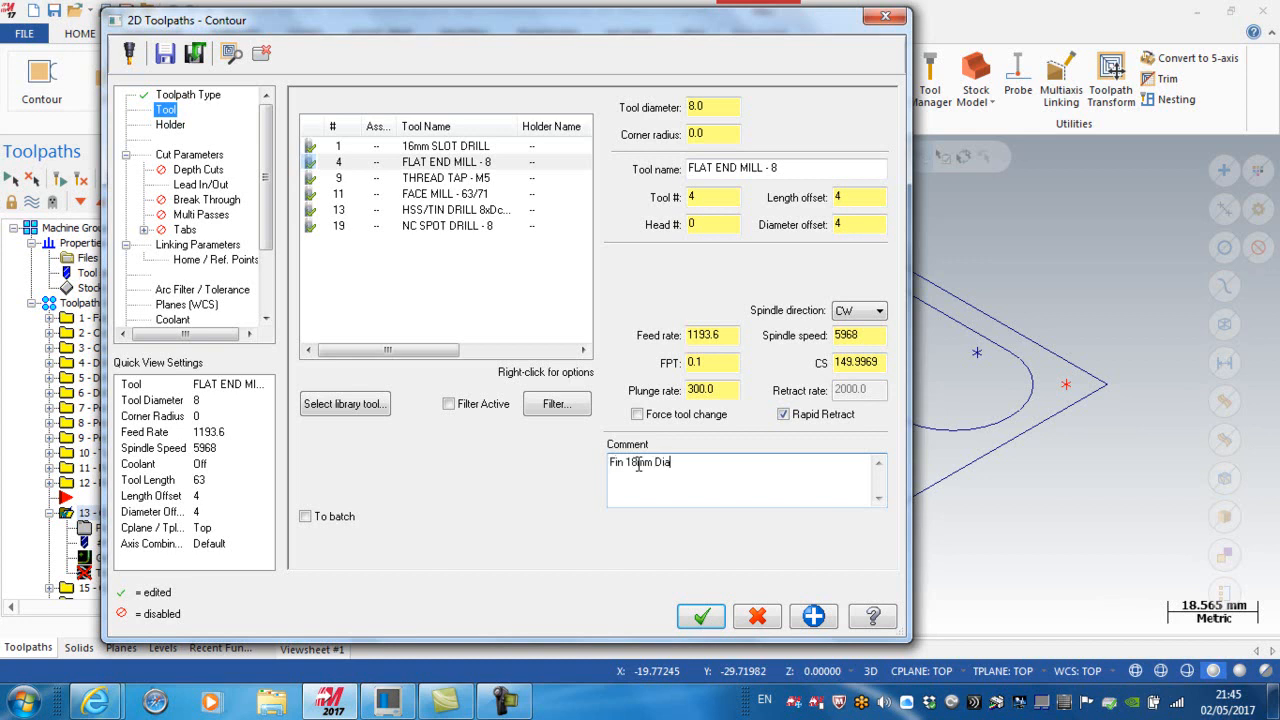
# Step: Use Control as the contour's compensation type and review its lead in/out settings
pyautogui.click(176, 156)
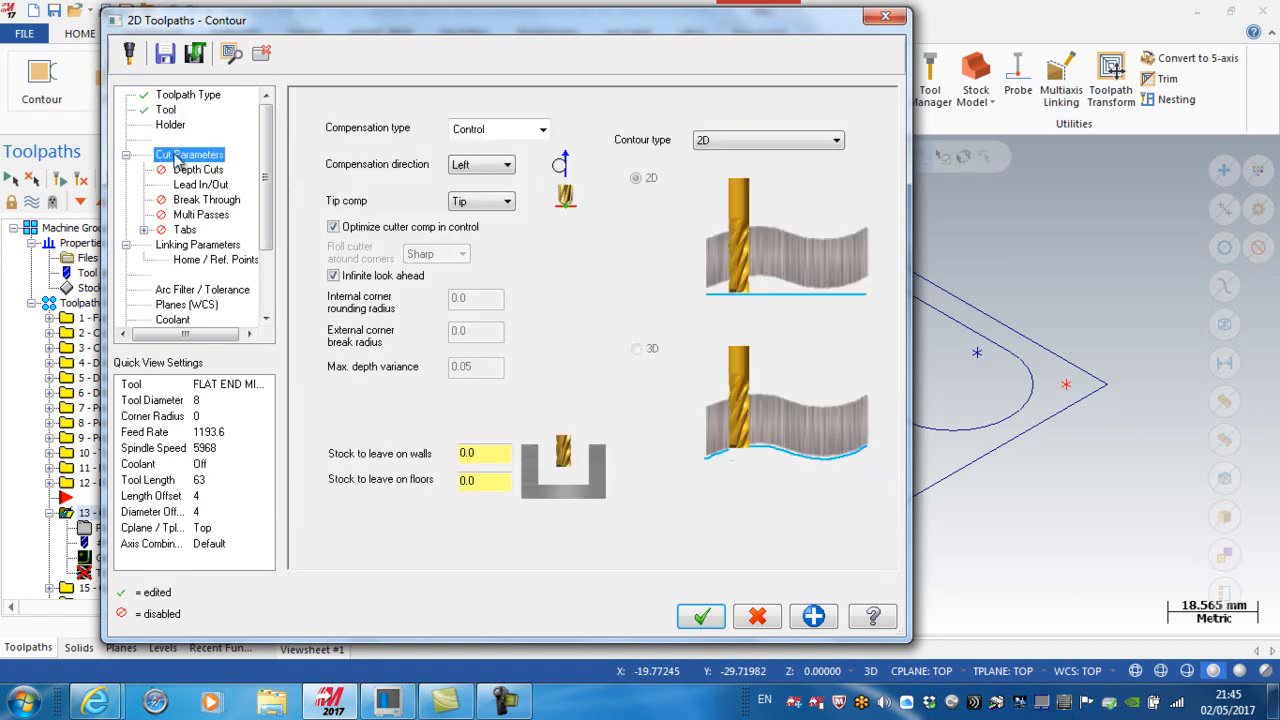
pyautogui.click(542, 130)
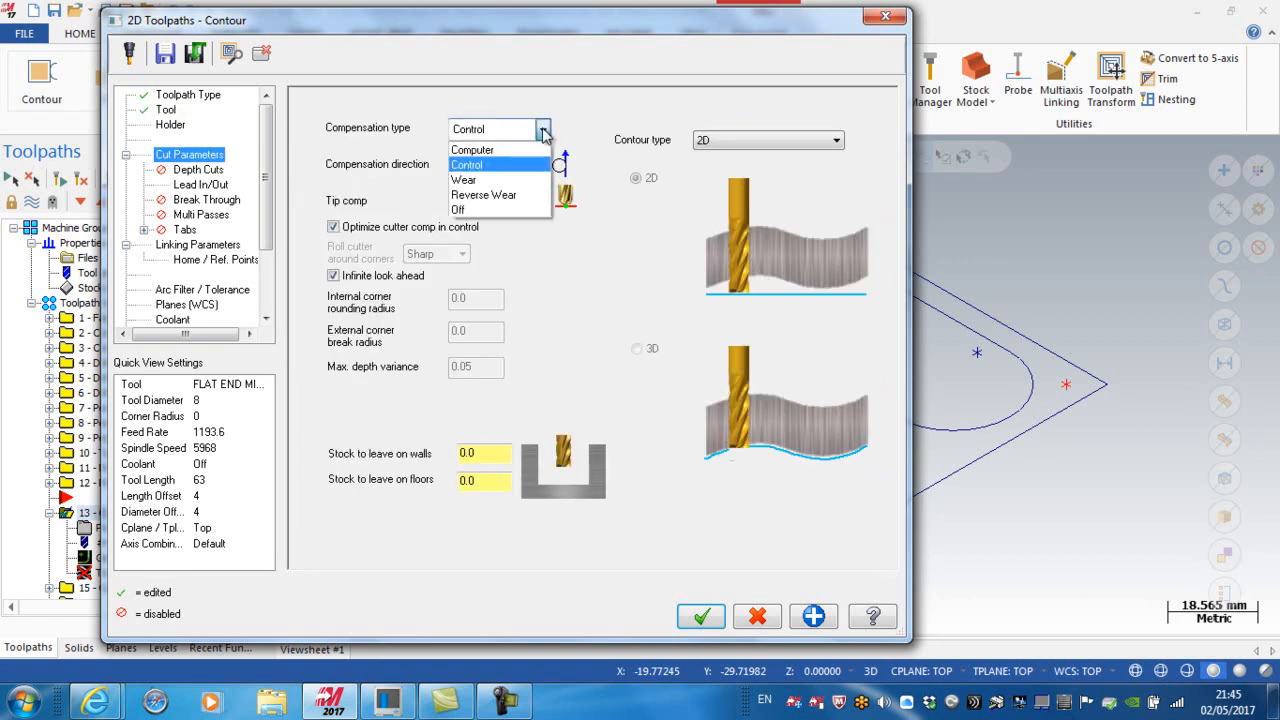
pyautogui.click(469, 167)
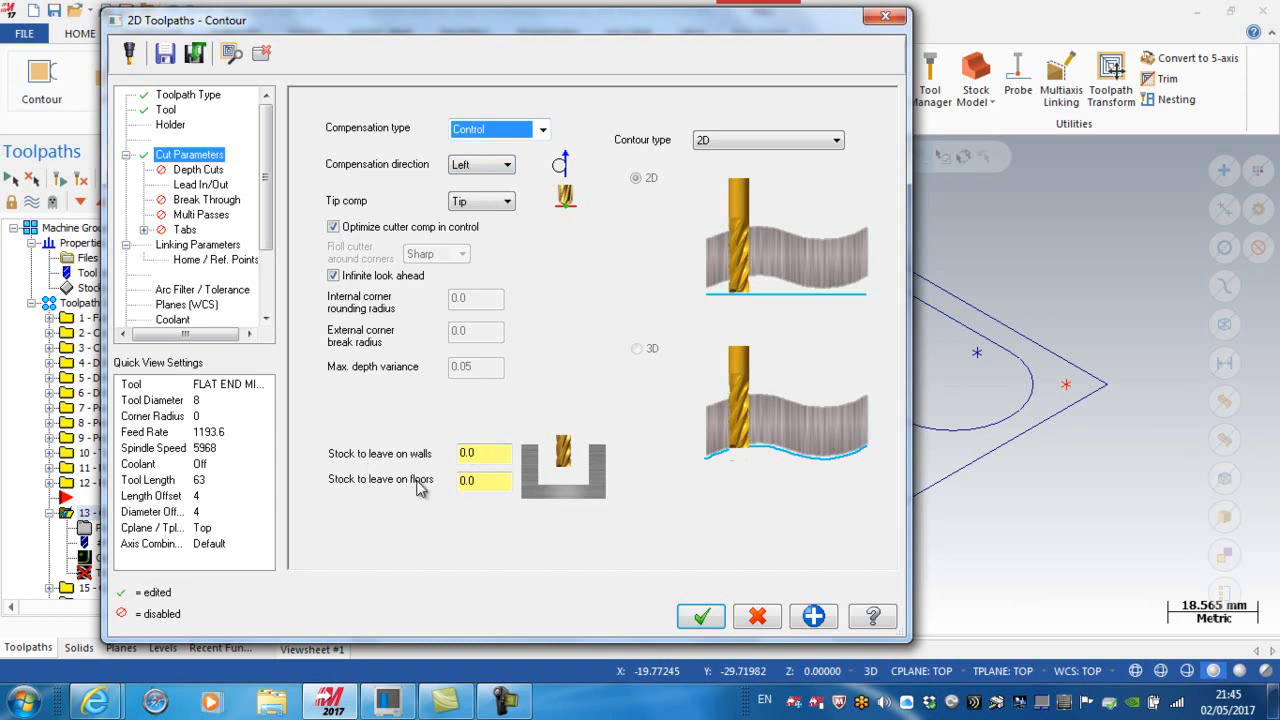
pyautogui.click(201, 185)
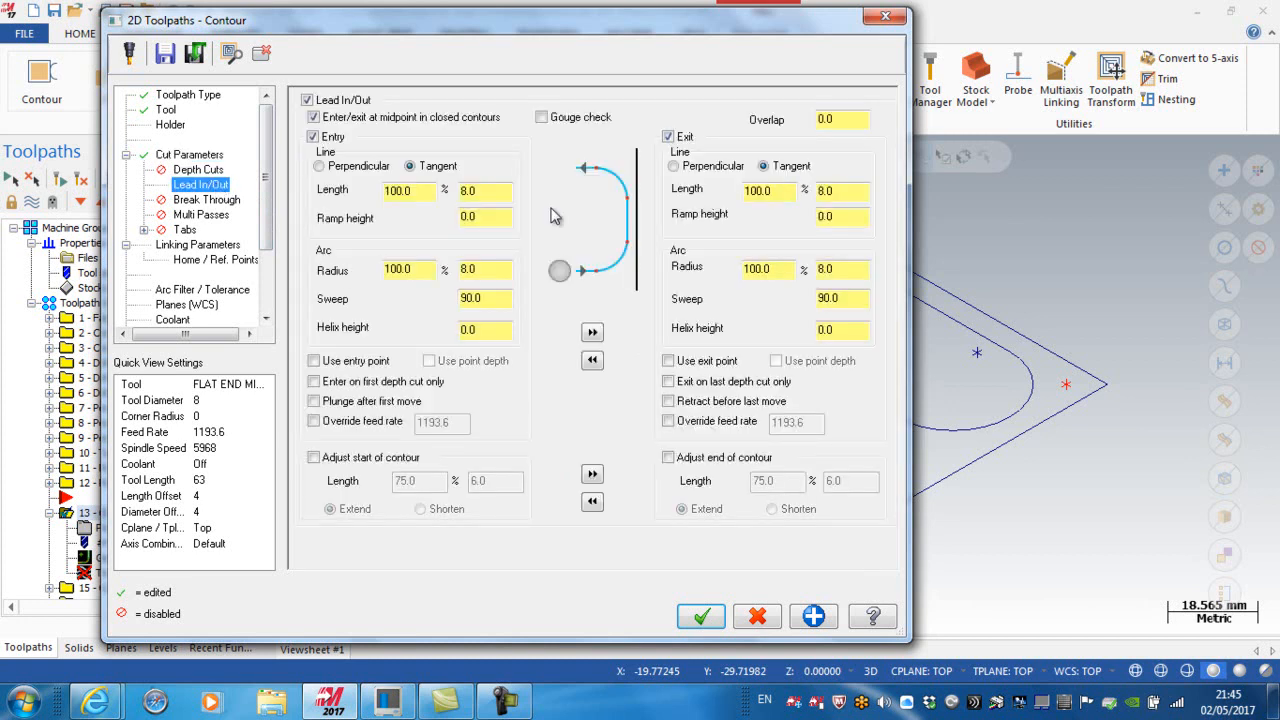
# Step: Set the contour's linking depth to -11.0 and its feed plane to 3.0, and accept the parameters
pyautogui.click(230, 246)
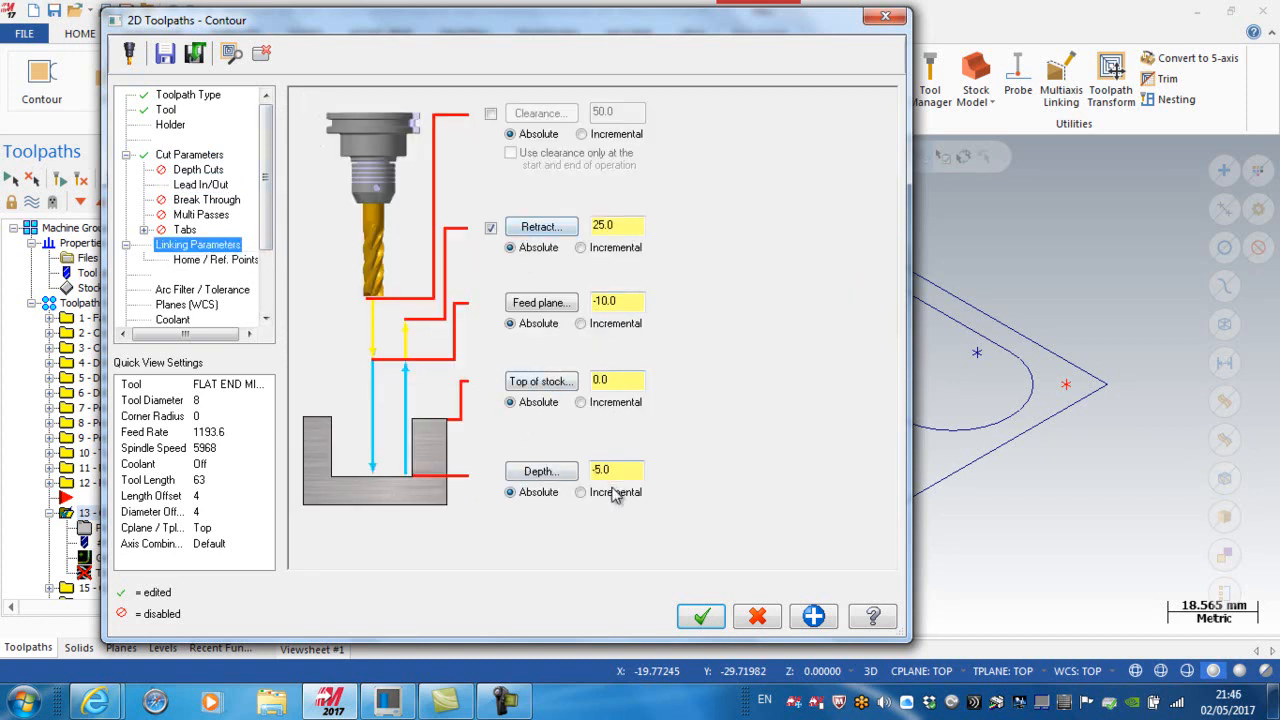
pyautogui.moveTo(622, 471); pyautogui.dragTo(582, 471)
pyautogui.moveTo(631, 301); pyautogui.dragTo(596, 302)
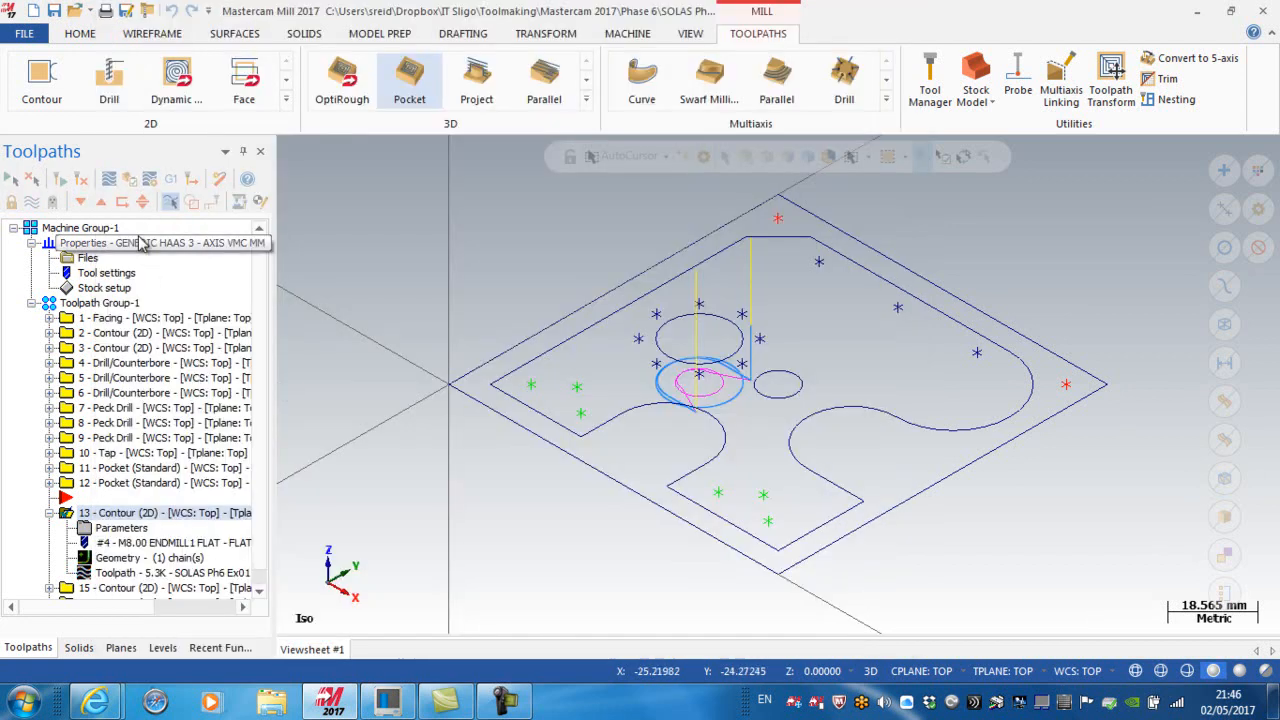
# Step: Select operations 11 and 13 together and run their machining simulation in Verify
pyautogui.click(160, 468)
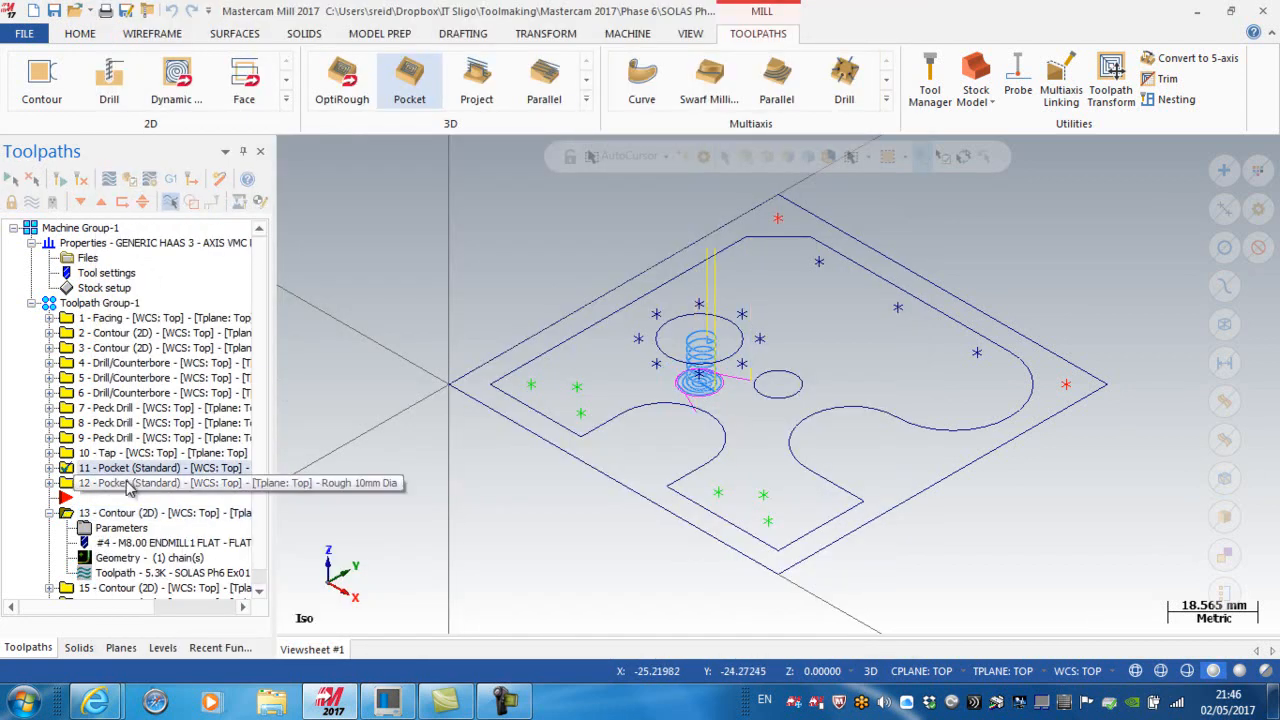
pyautogui.click(68, 515)
pyautogui.keyDown('ctrl'); pyautogui.click(72, 516); pyautogui.keyUp('ctrl')
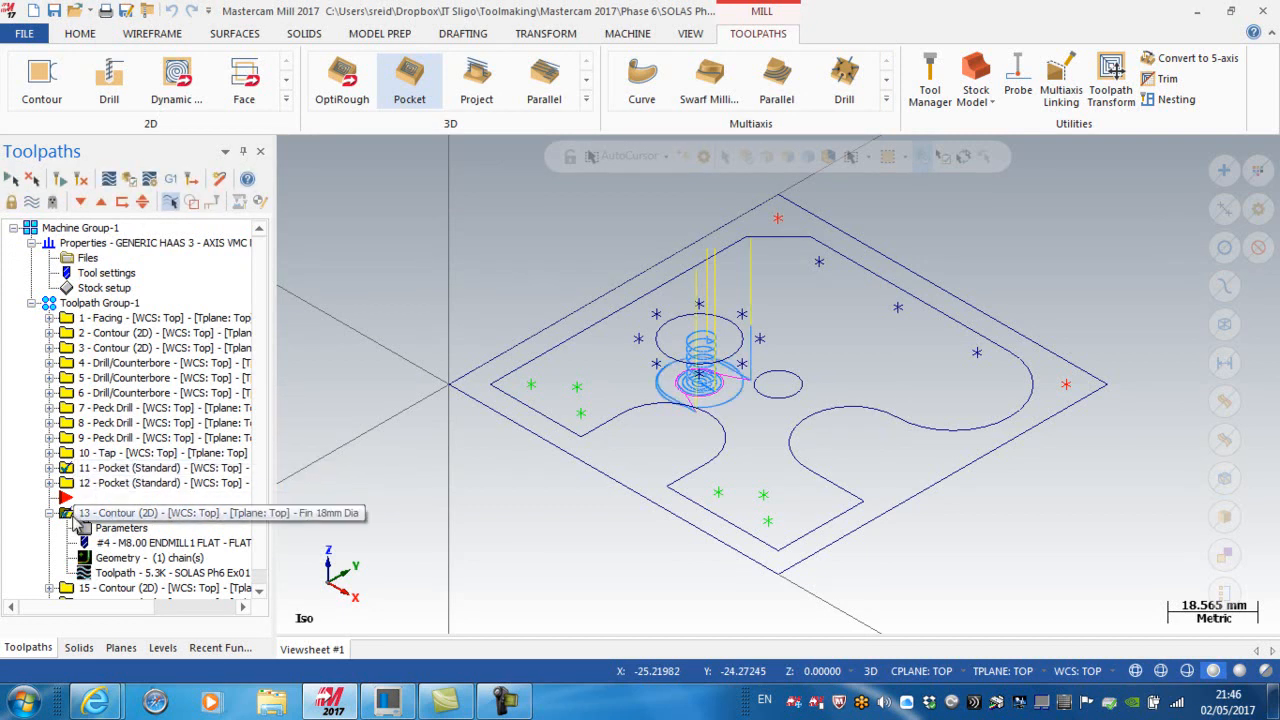
pyautogui.click(130, 181)
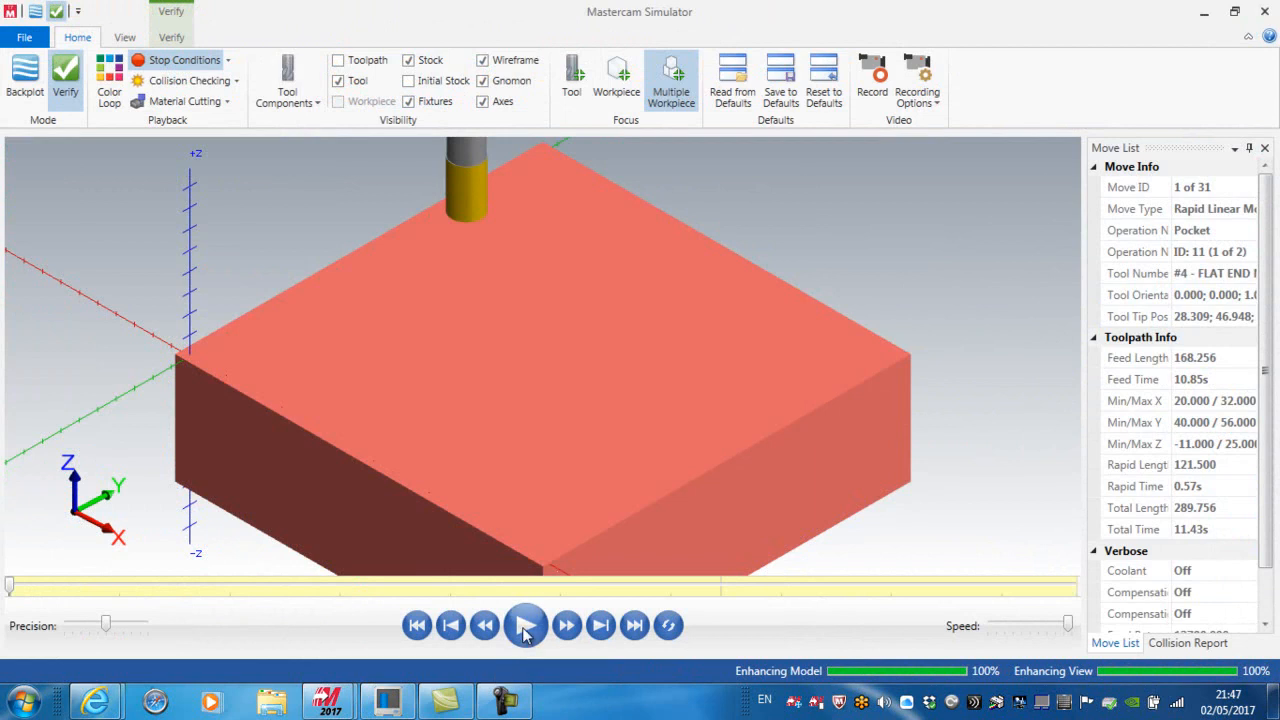
pyautogui.click(525, 627)
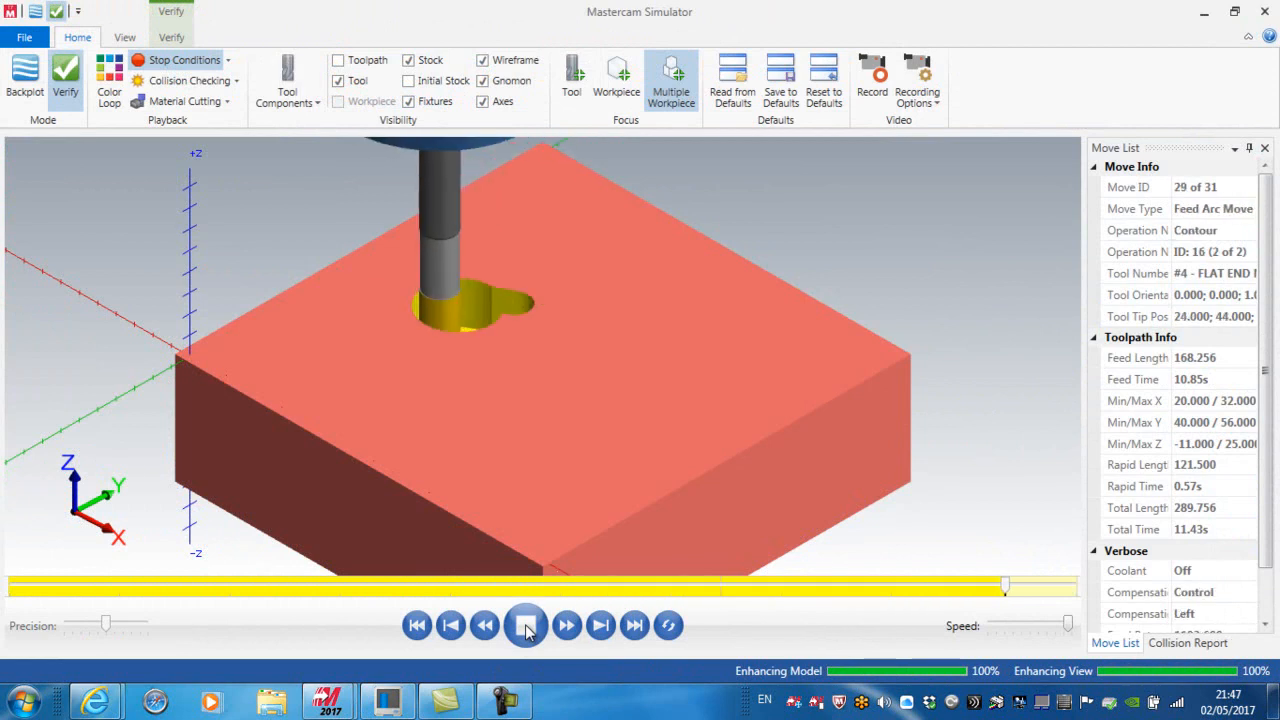
# Step: Inspect the simulated cut from the Top view with the tool hidden, and close the simulator
pyautogui.rightClick(559, 417)
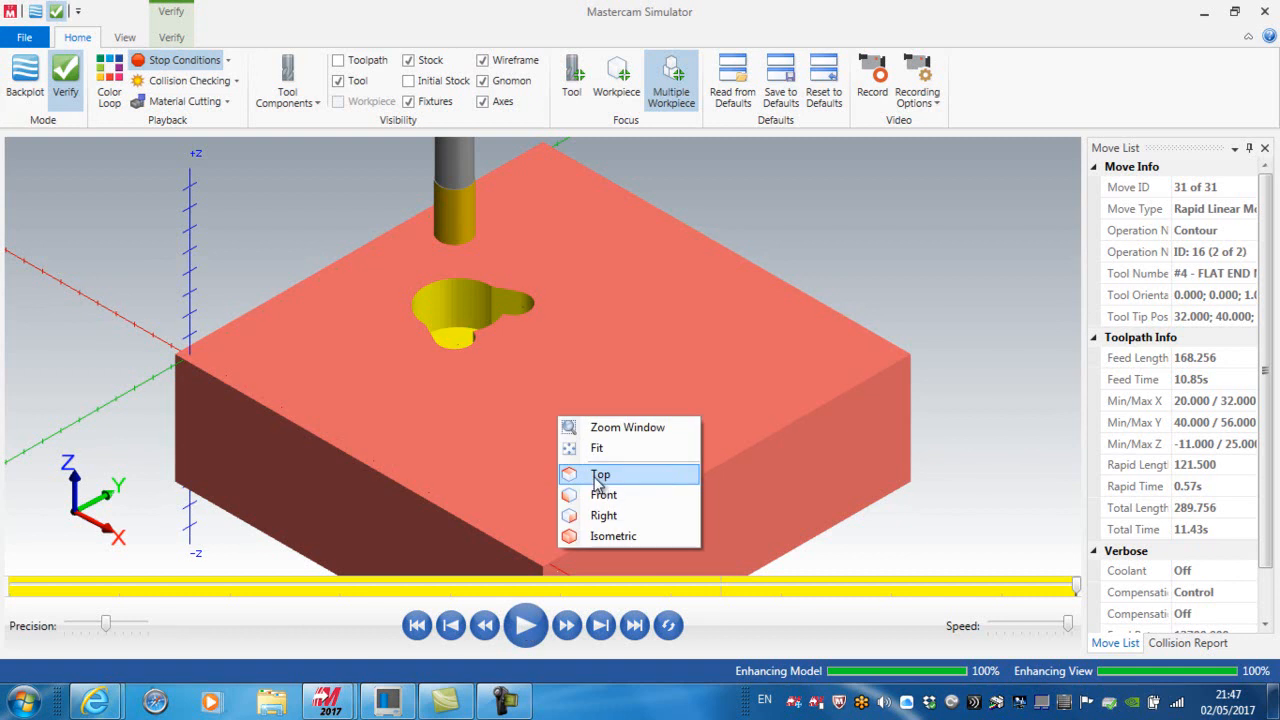
pyautogui.click(598, 477)
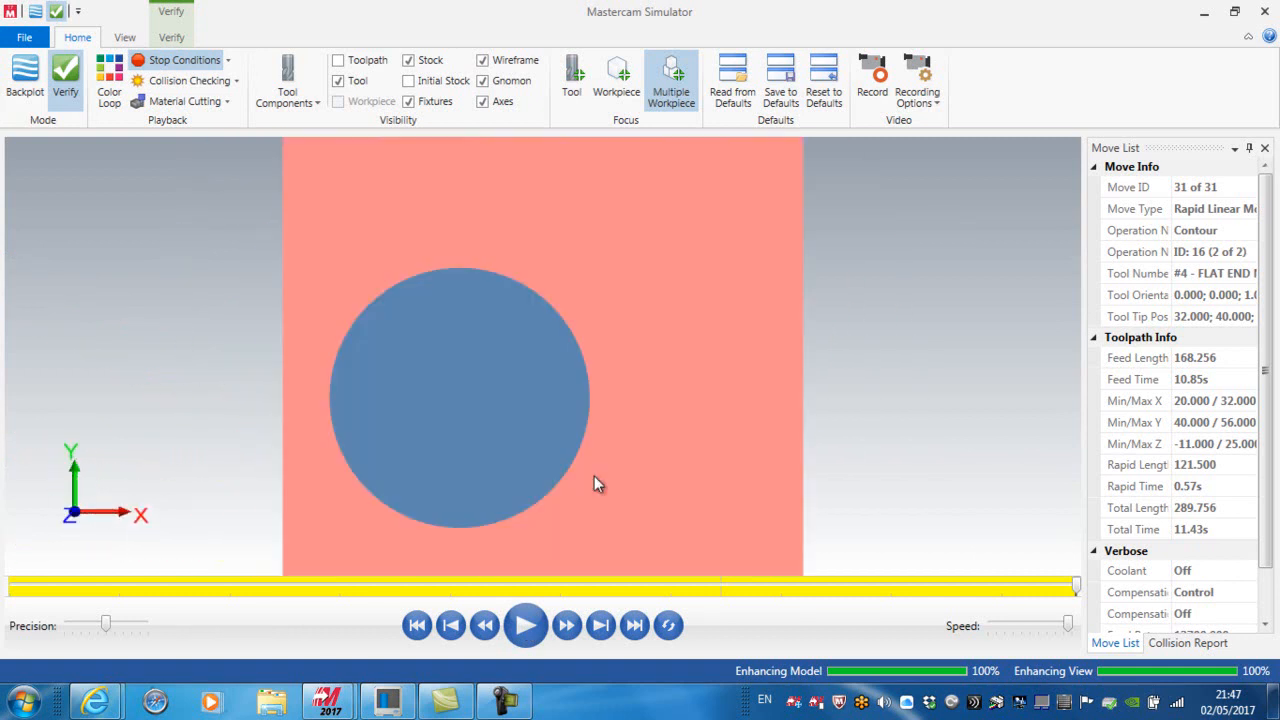
pyautogui.click(339, 82)
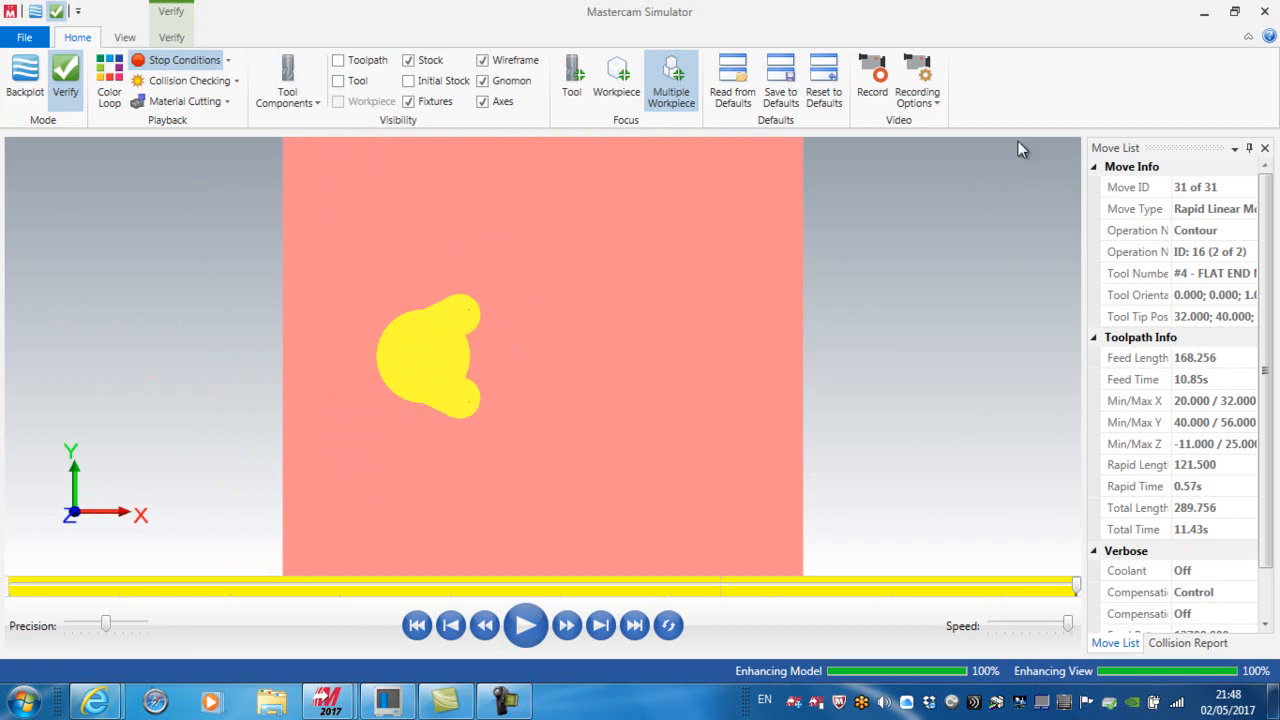
pyautogui.click(1265, 12)
# Step: Regenerate contour operation 13 and backplot its lead-in motion around the large circle
pyautogui.scroll(3, 743, 317)
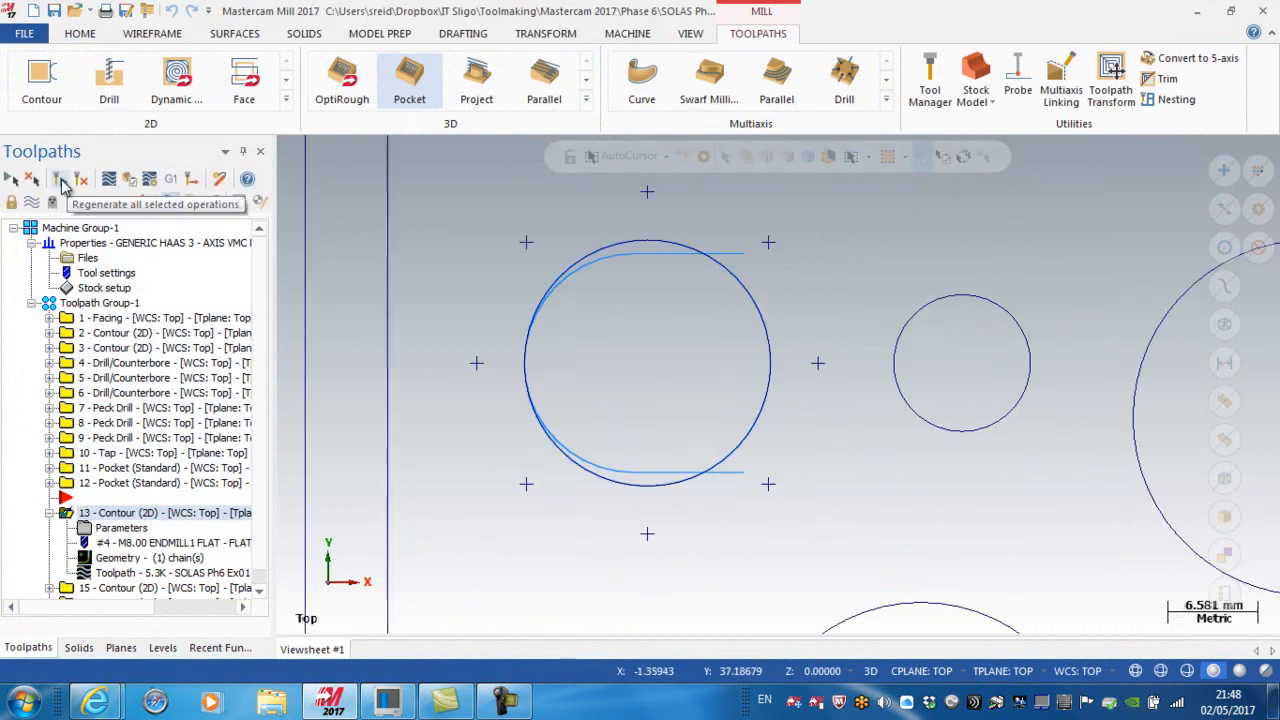
pyautogui.click(61, 184)
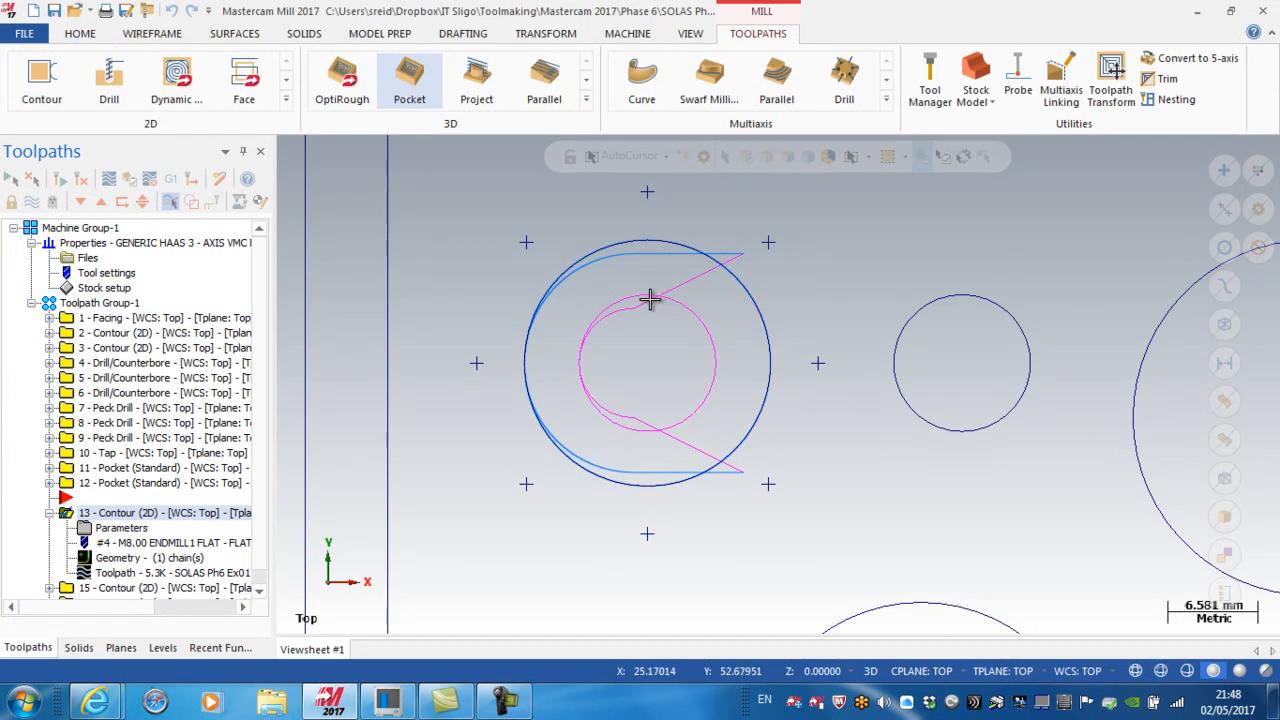
pyautogui.click(120, 576)
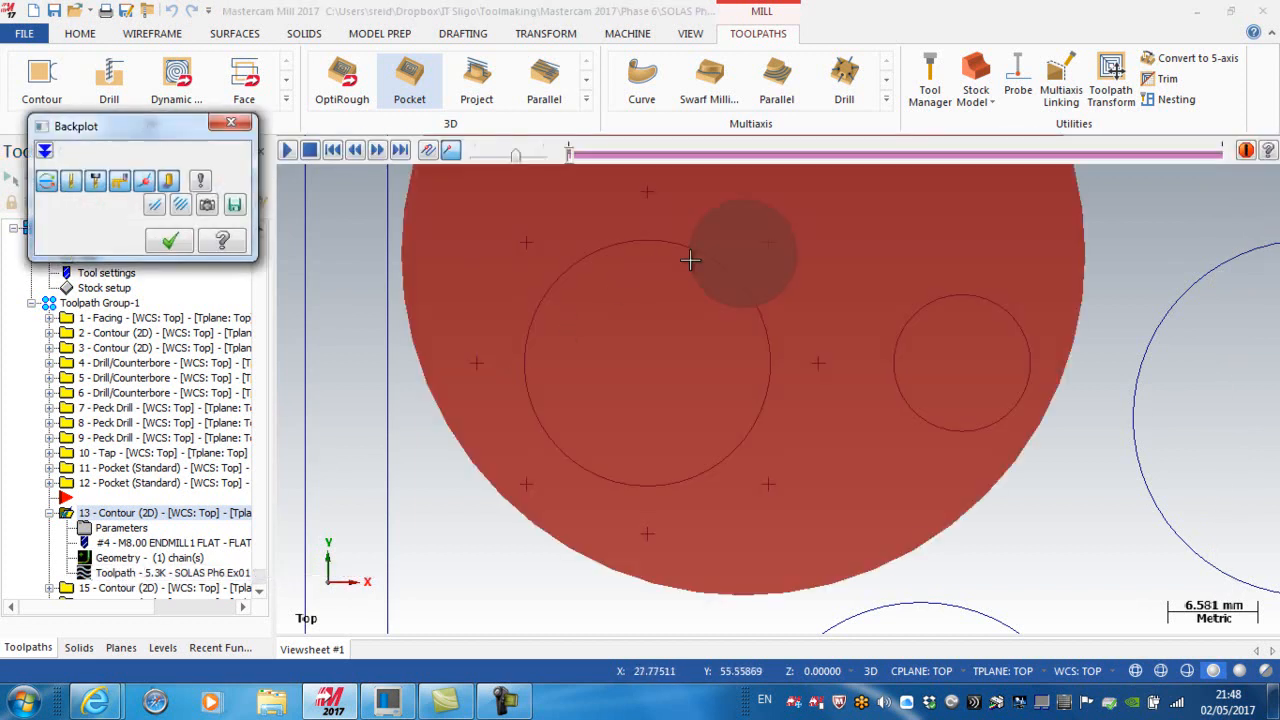
pyautogui.moveTo(572, 155)
pyautogui.mouseDown()
pyautogui.moveTo(806, 163)
pyautogui.moveTo(751, 160)
pyautogui.moveTo(798, 163)
pyautogui.moveTo(768, 163)
pyautogui.mouseUp()
pyautogui.click(172, 242)
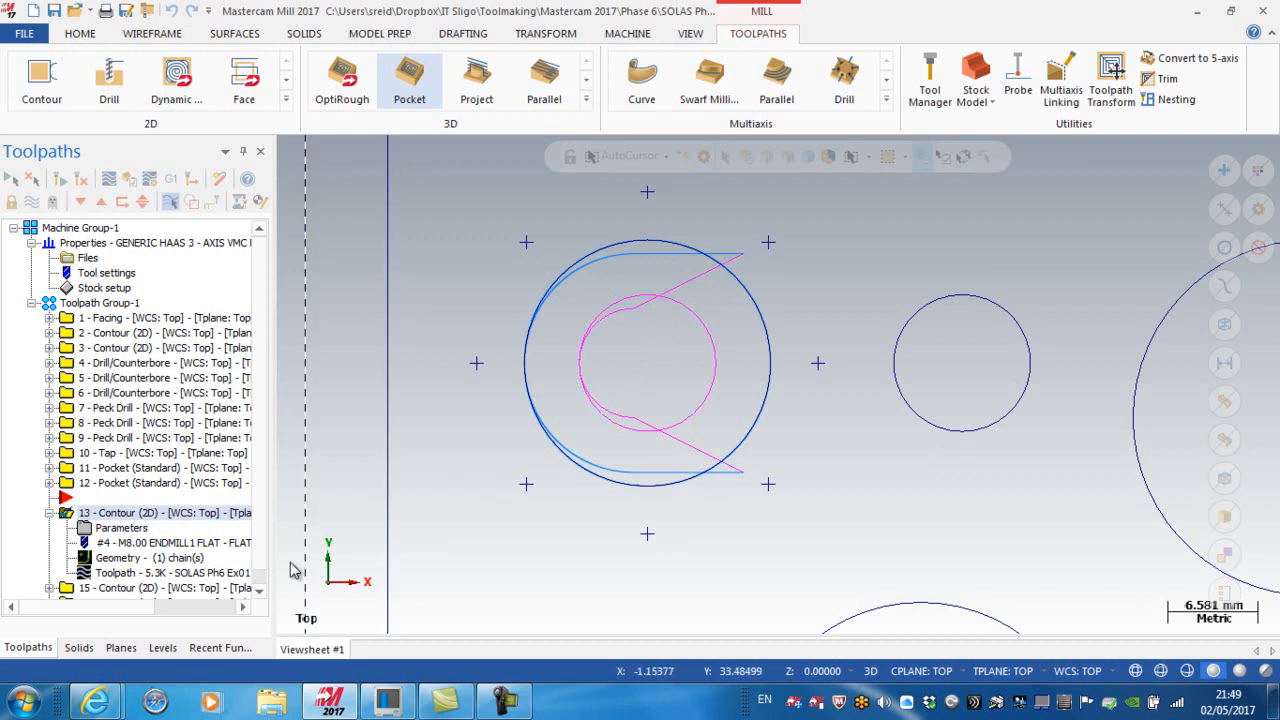
# Step: Set the contour's entry line length and arc radius to 5.0 and copy the entry values to the exit
pyautogui.click(118, 528)
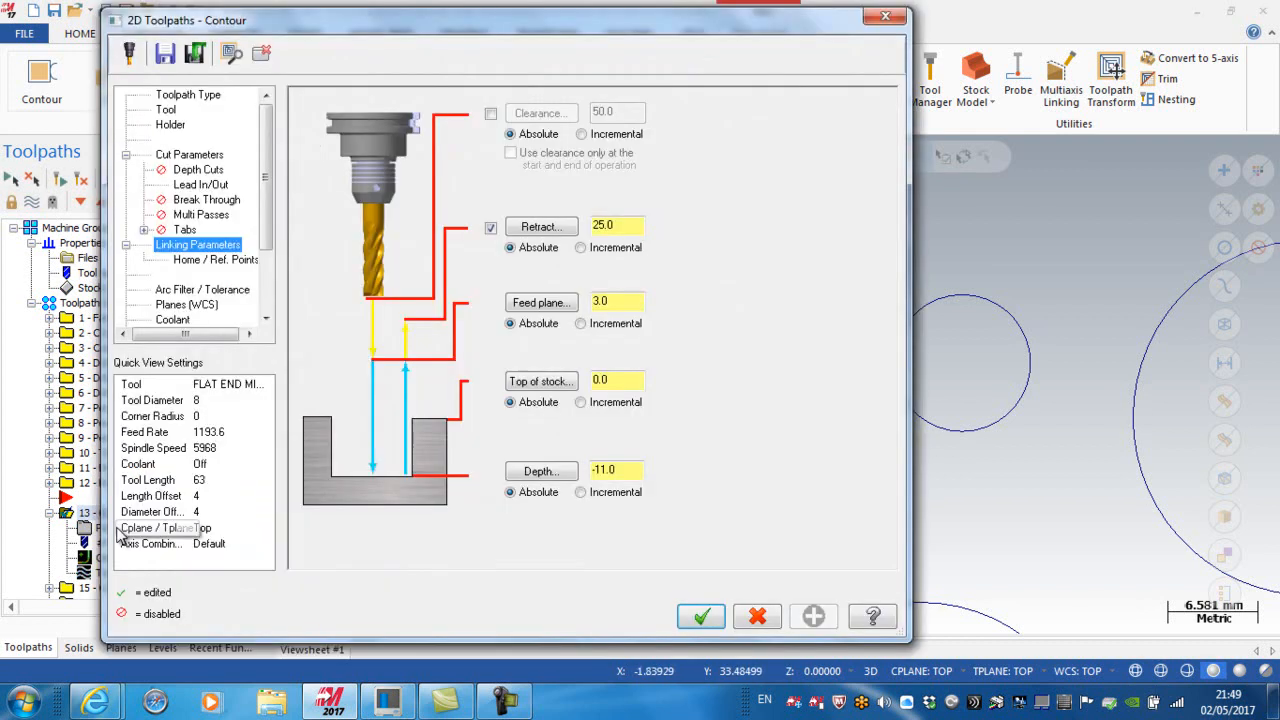
pyautogui.click(190, 186)
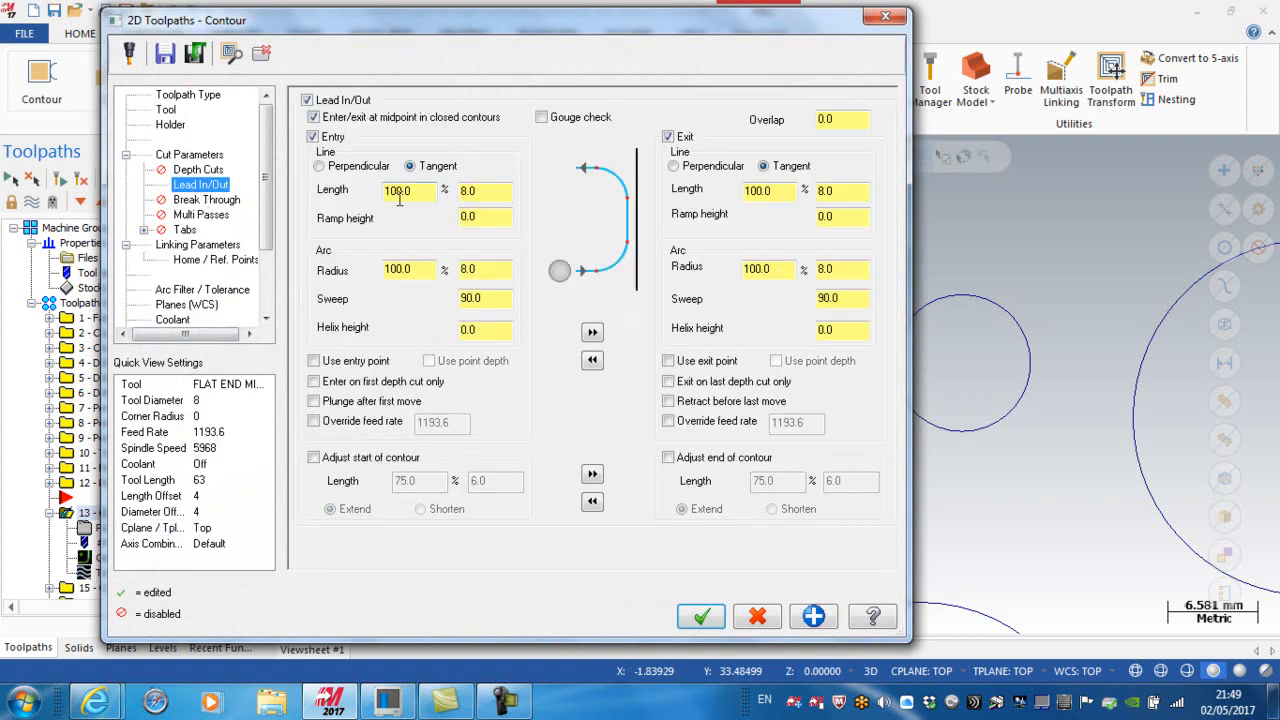
pyautogui.doubleClick(484, 191)
pyautogui.press('Return')
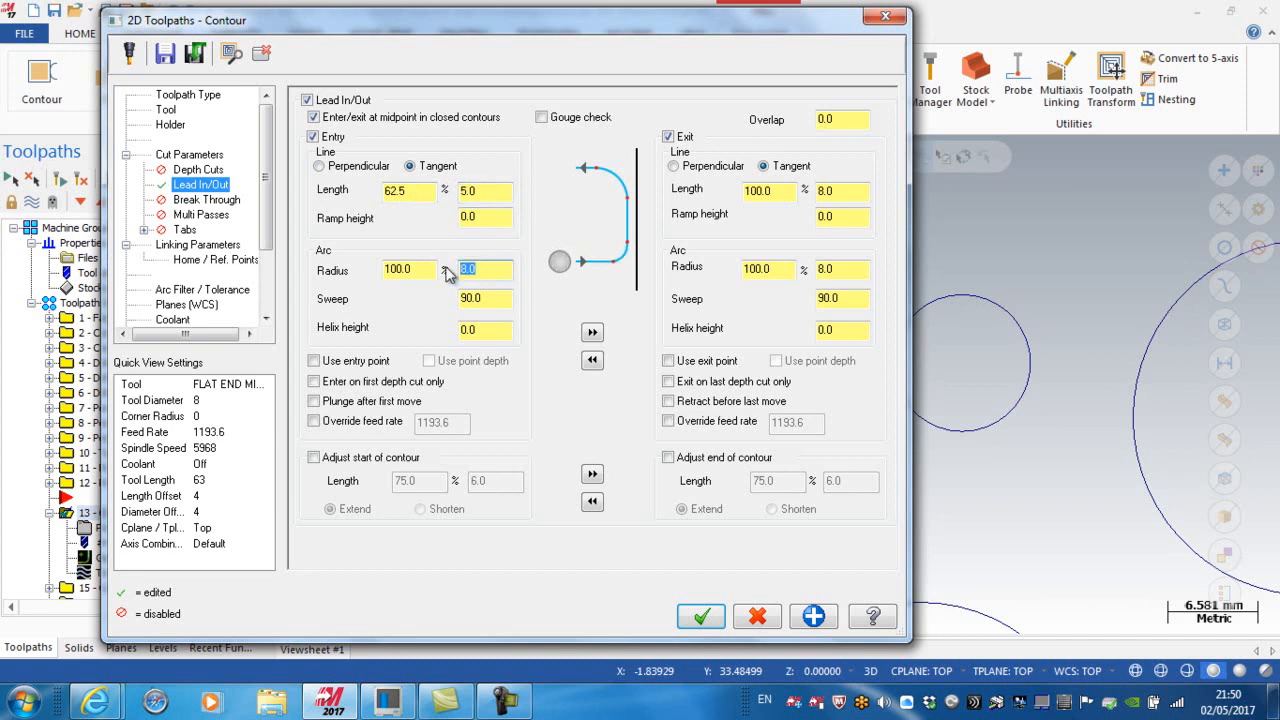
pyautogui.press('Tab')
pyautogui.click(592, 333)
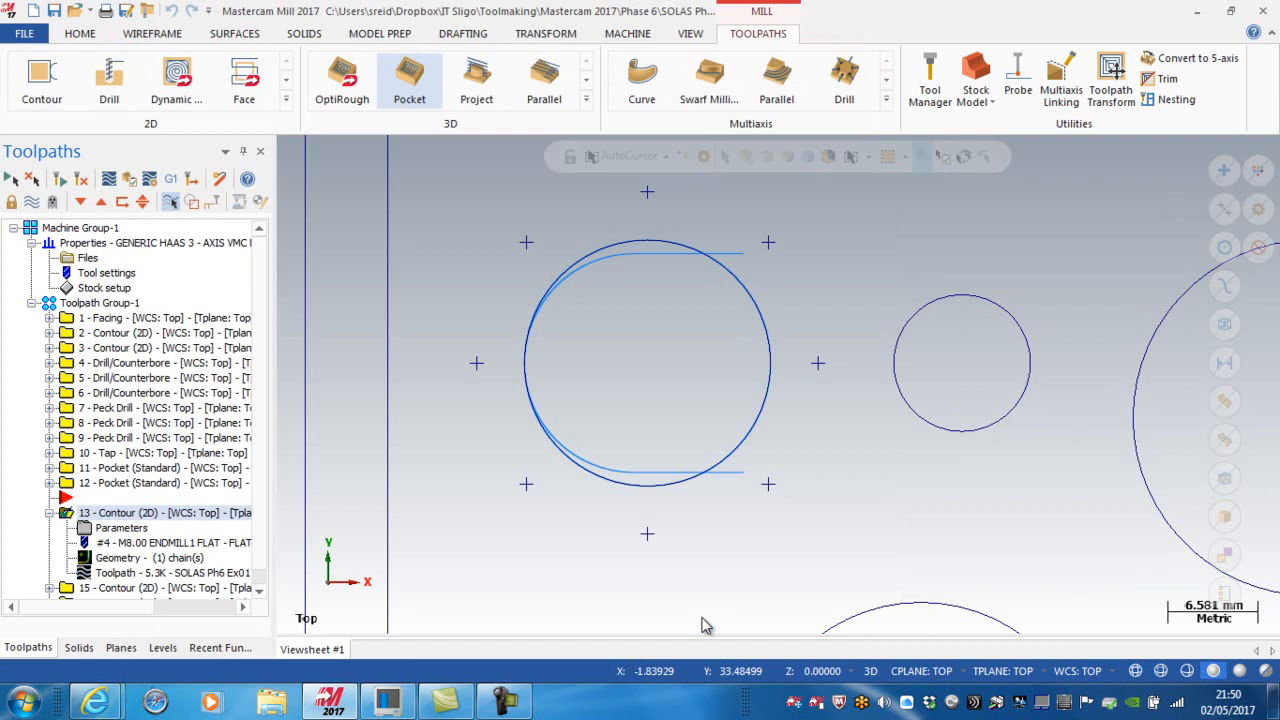
pyautogui.click(701, 616)
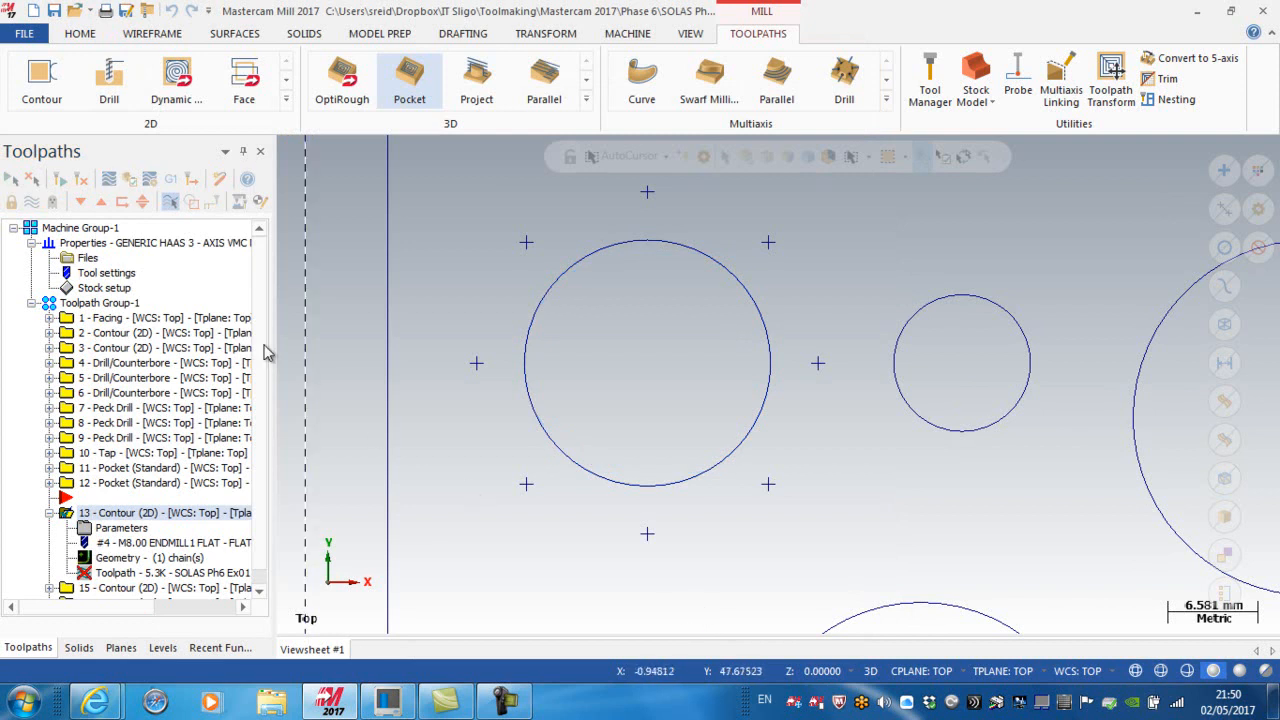
# Step: Regenerate the contour toolpath and examine where the lead-in line ends relative to the compensated circular path
pyautogui.click(81, 178)
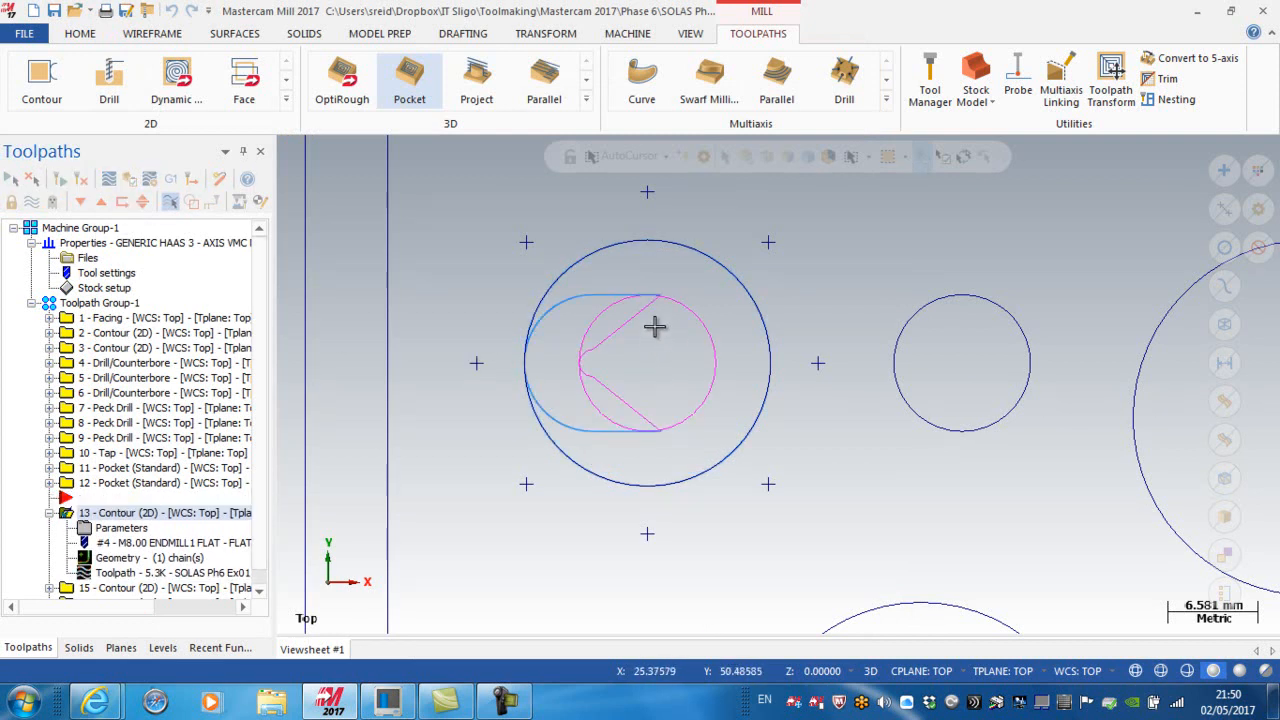
pyautogui.scroll(5, 668, 321)
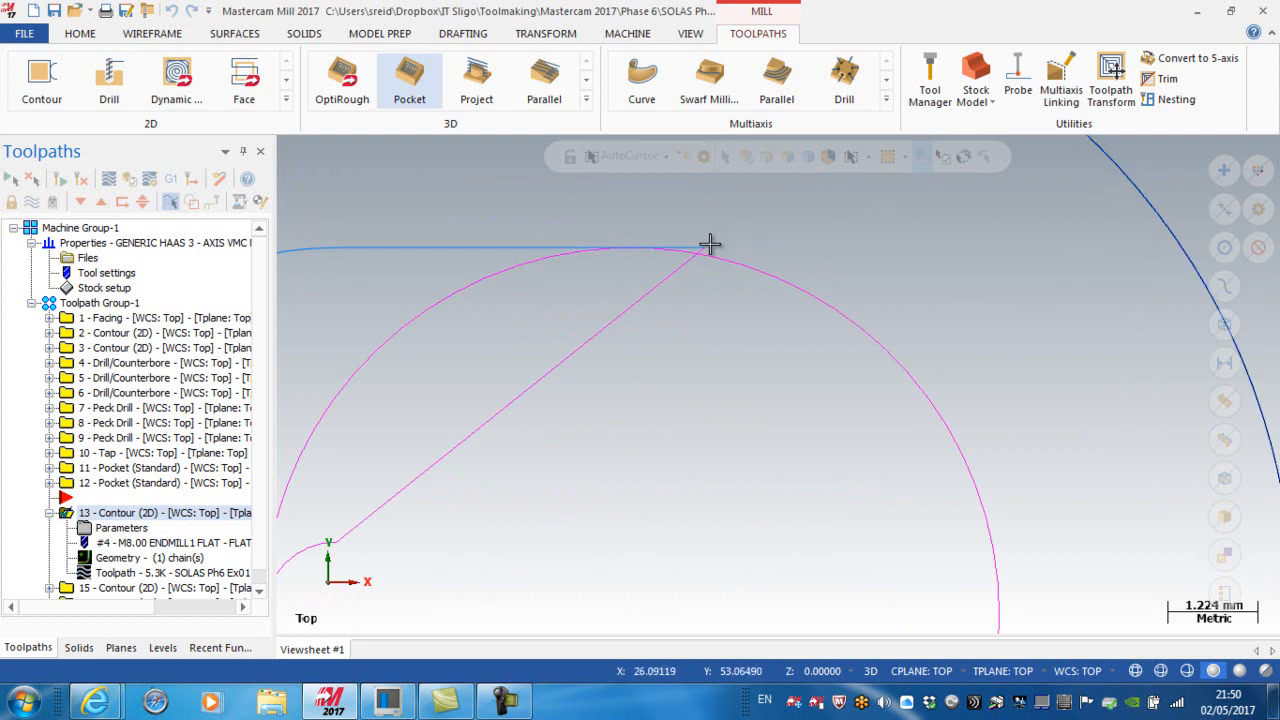
pyautogui.scroll(-5, 795, 246)
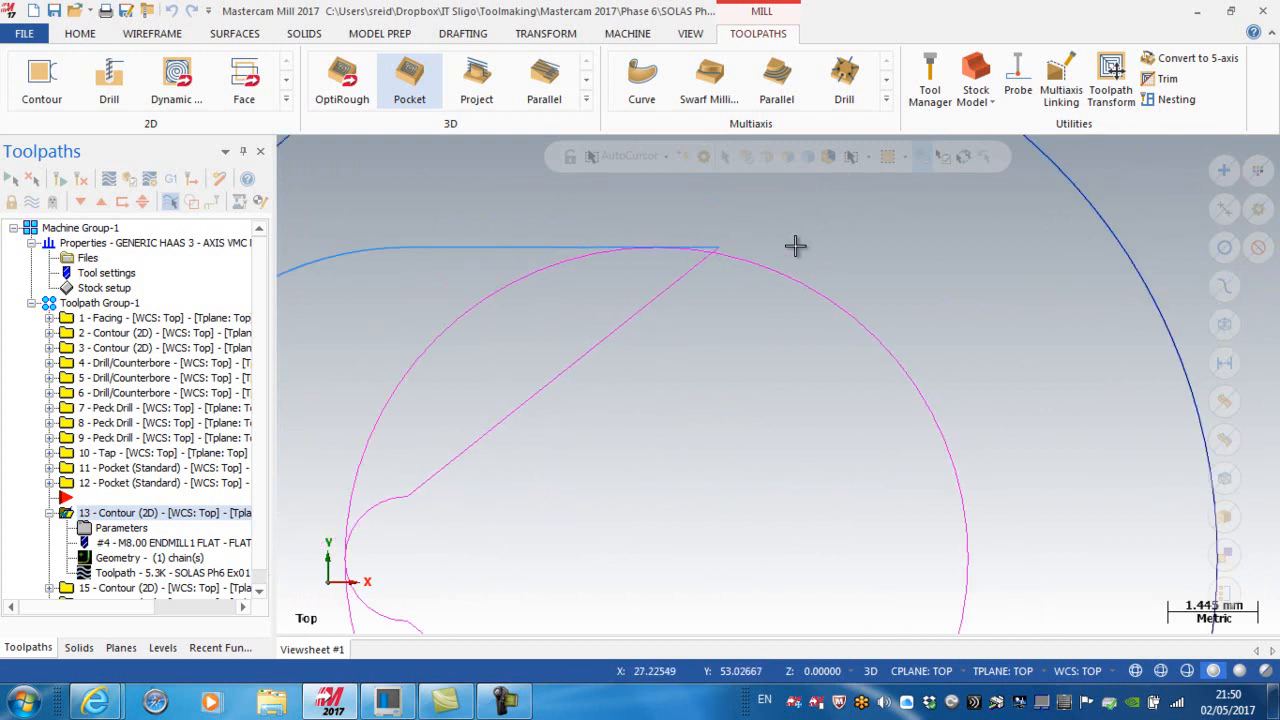
pyautogui.scroll(-1, 797, 245)
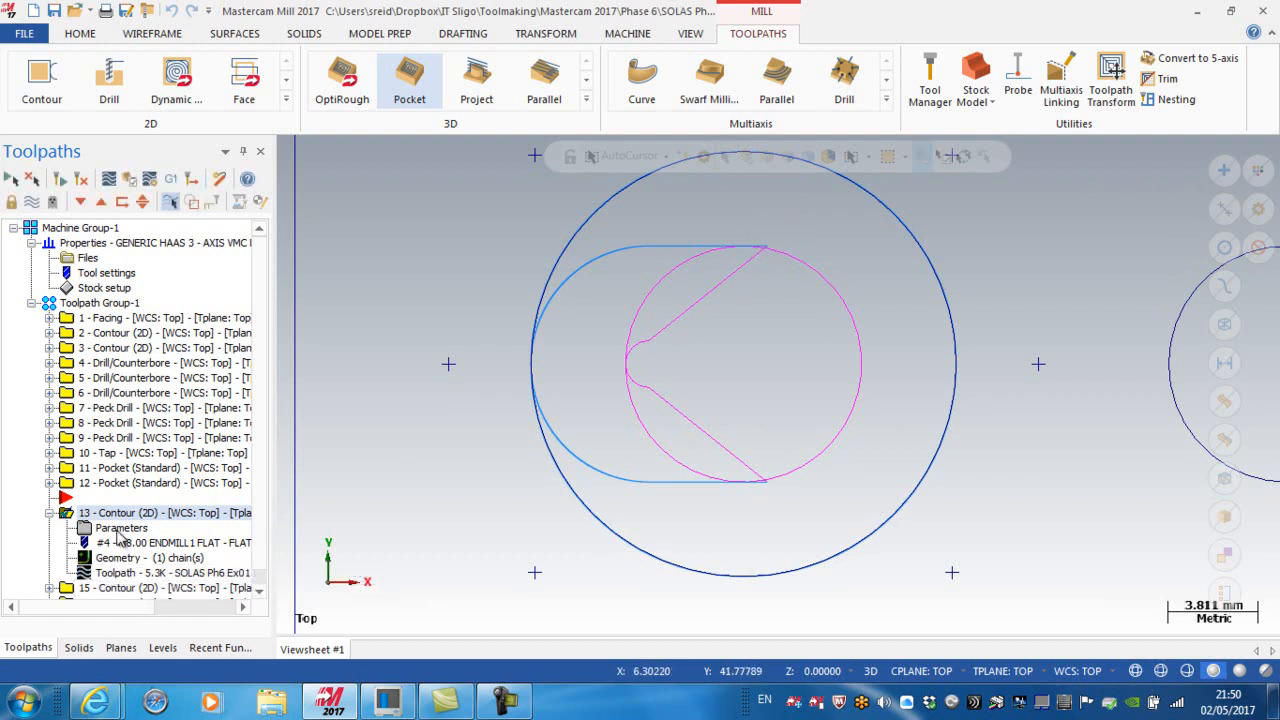
# Step: Set the contour's entry arc sweep to 135 degrees, copy the entry values to the exit, and regenerate the toolpath
pyautogui.click(118, 530)
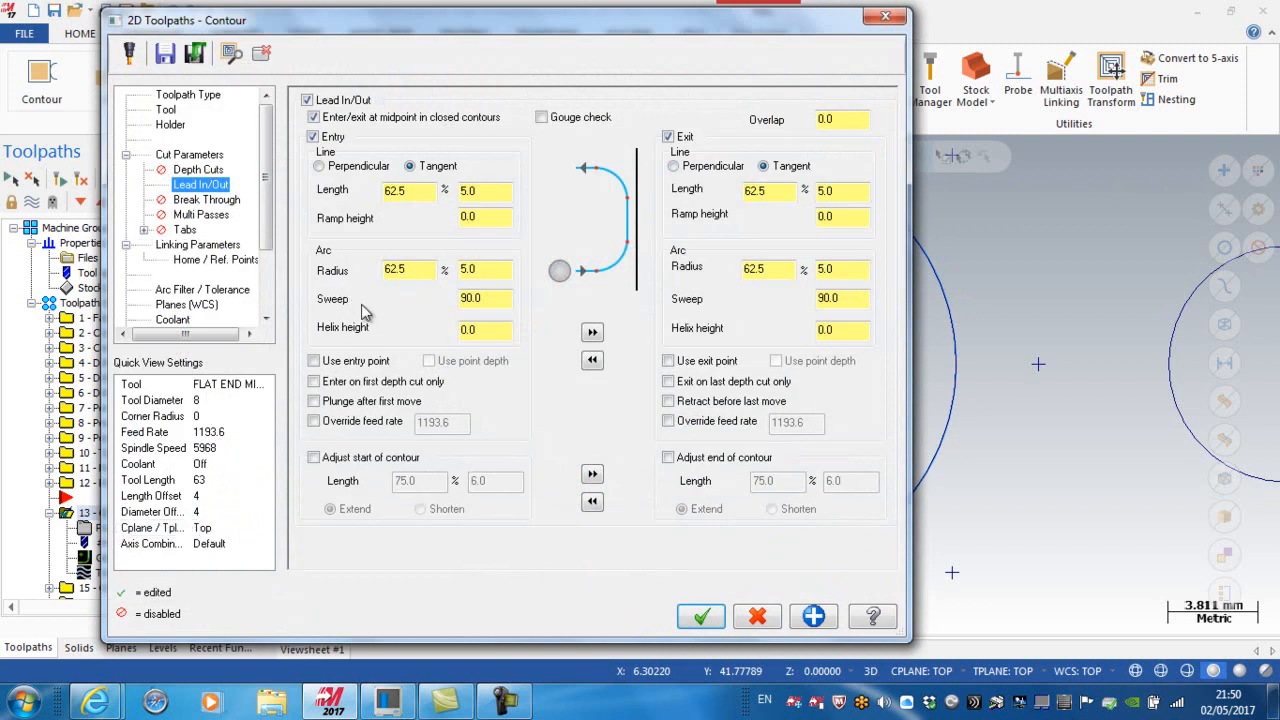
pyautogui.moveTo(497, 300); pyautogui.dragTo(455, 308)
pyautogui.write('13')
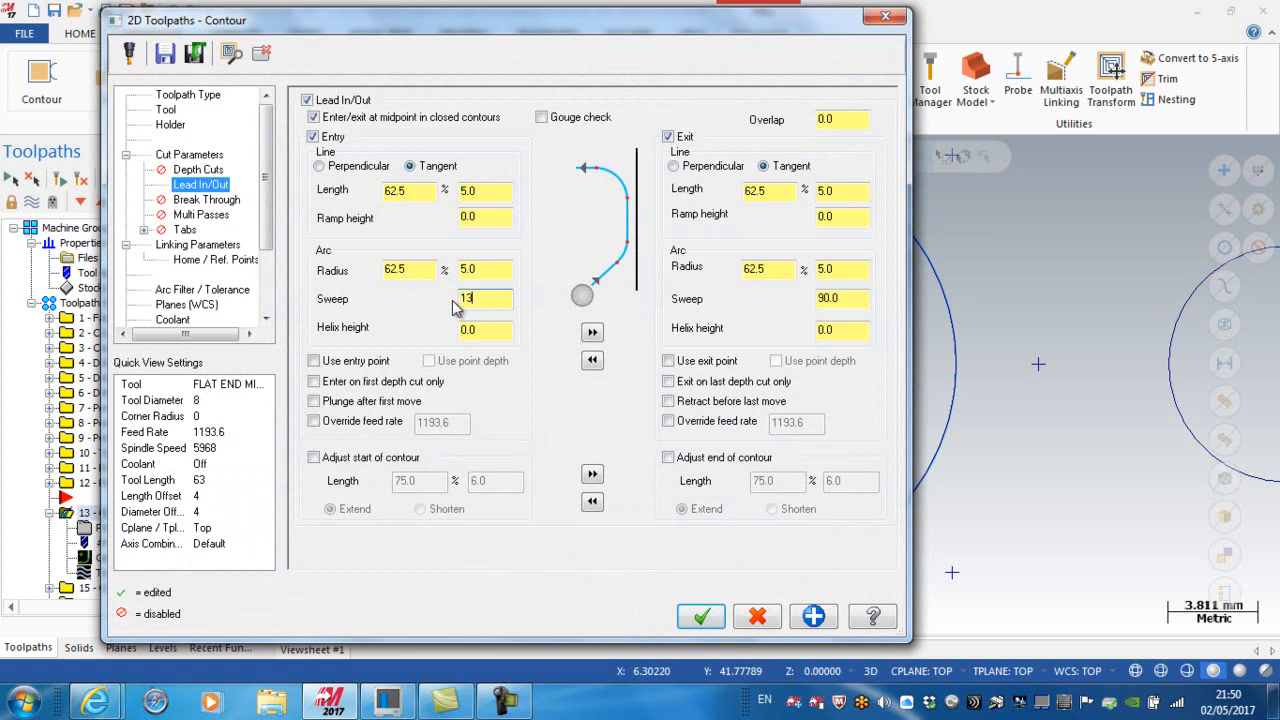
pyautogui.write('5')
pyautogui.click(592, 333)
pyautogui.click(702, 615)
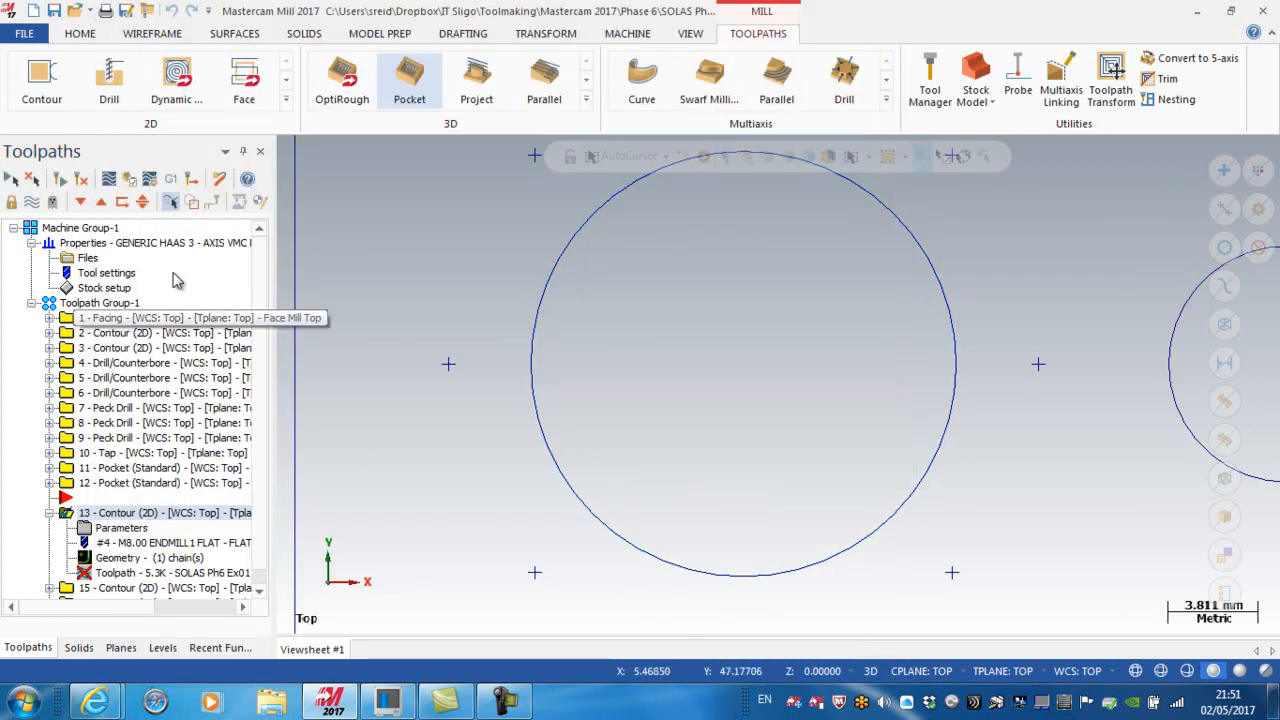
pyautogui.click(84, 182)
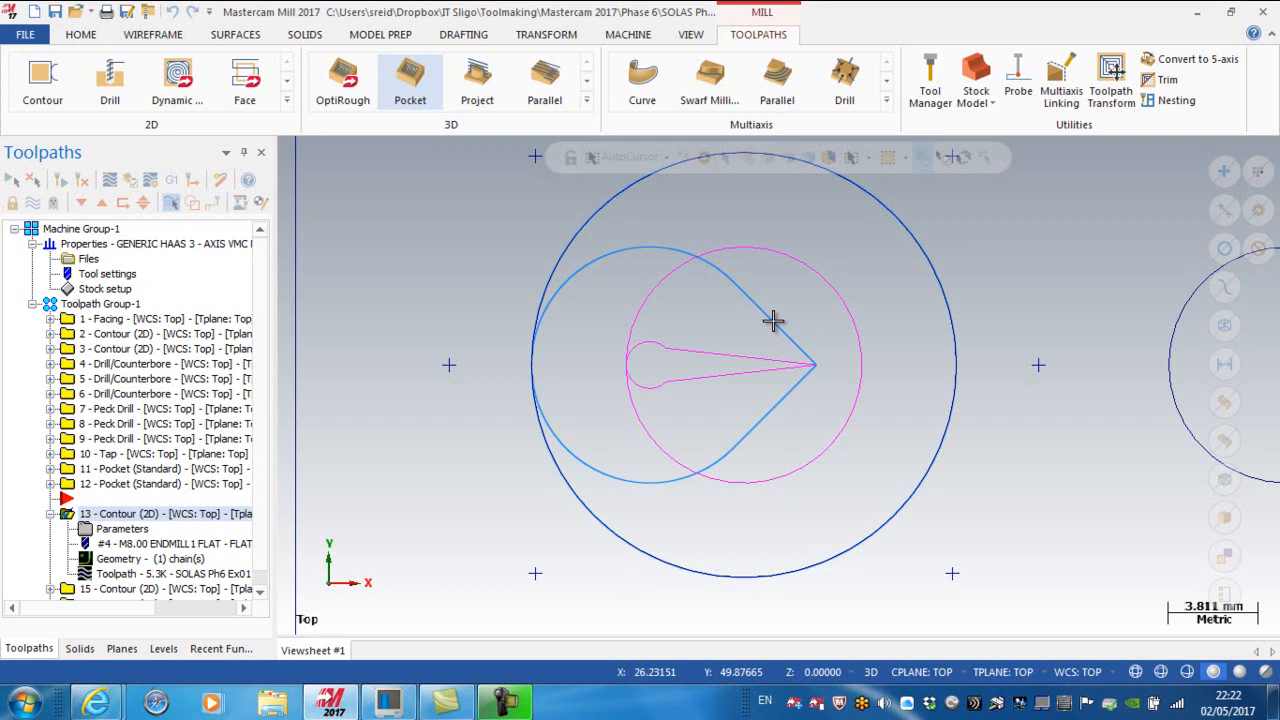
# Step: Set the feed plane of contour operation 13 to -9.0 and regenerate its toolpath
pyautogui.click(140, 529)
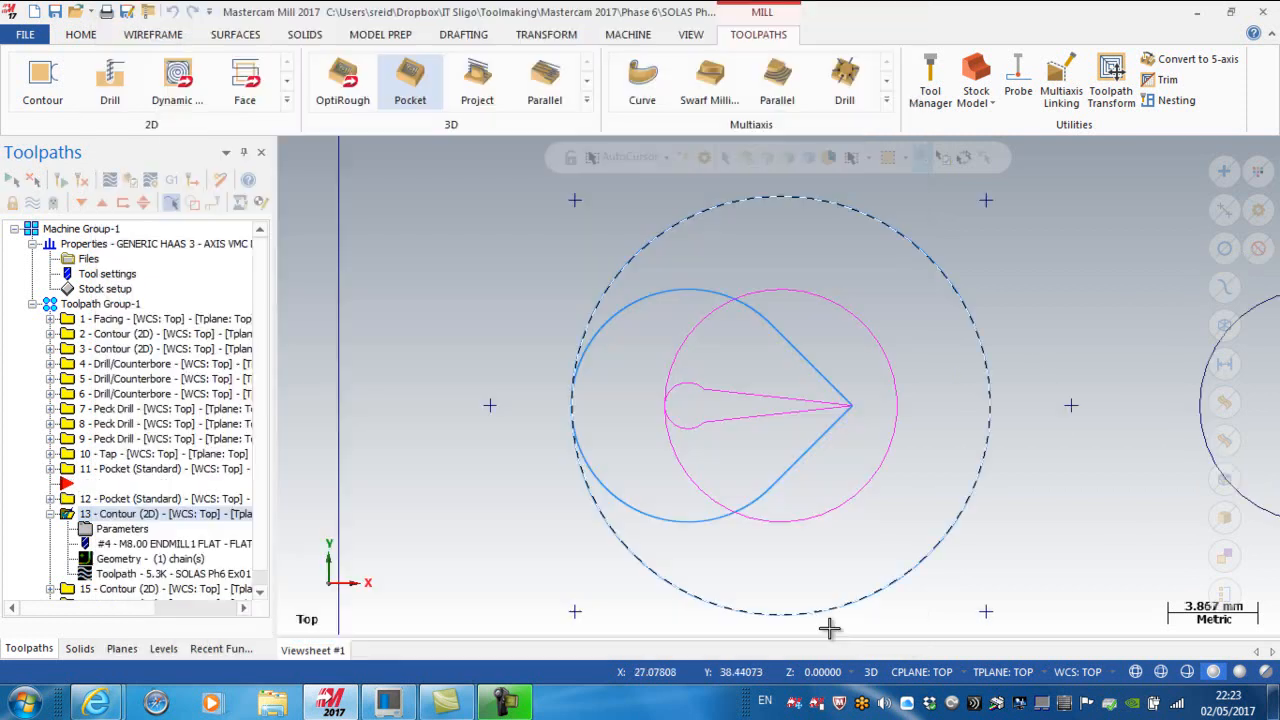
pyautogui.scroll(1, 829, 628)
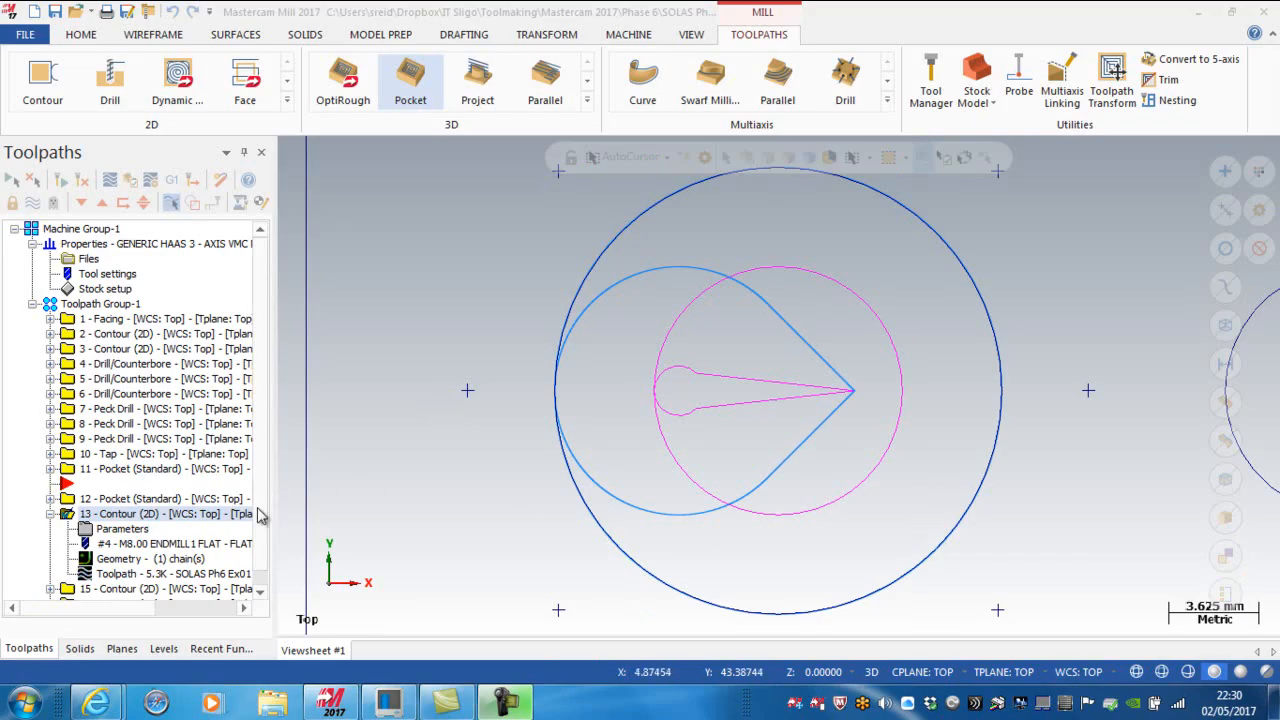
pyautogui.click(132, 530)
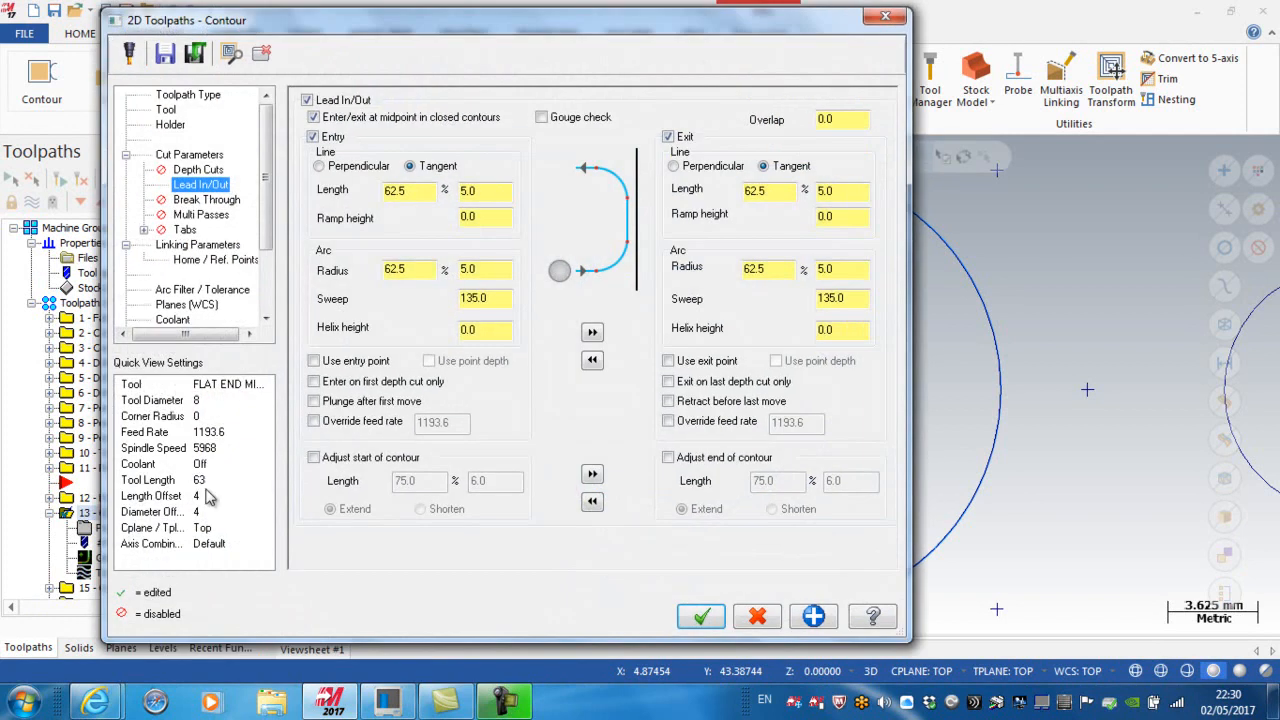
pyautogui.click(205, 244)
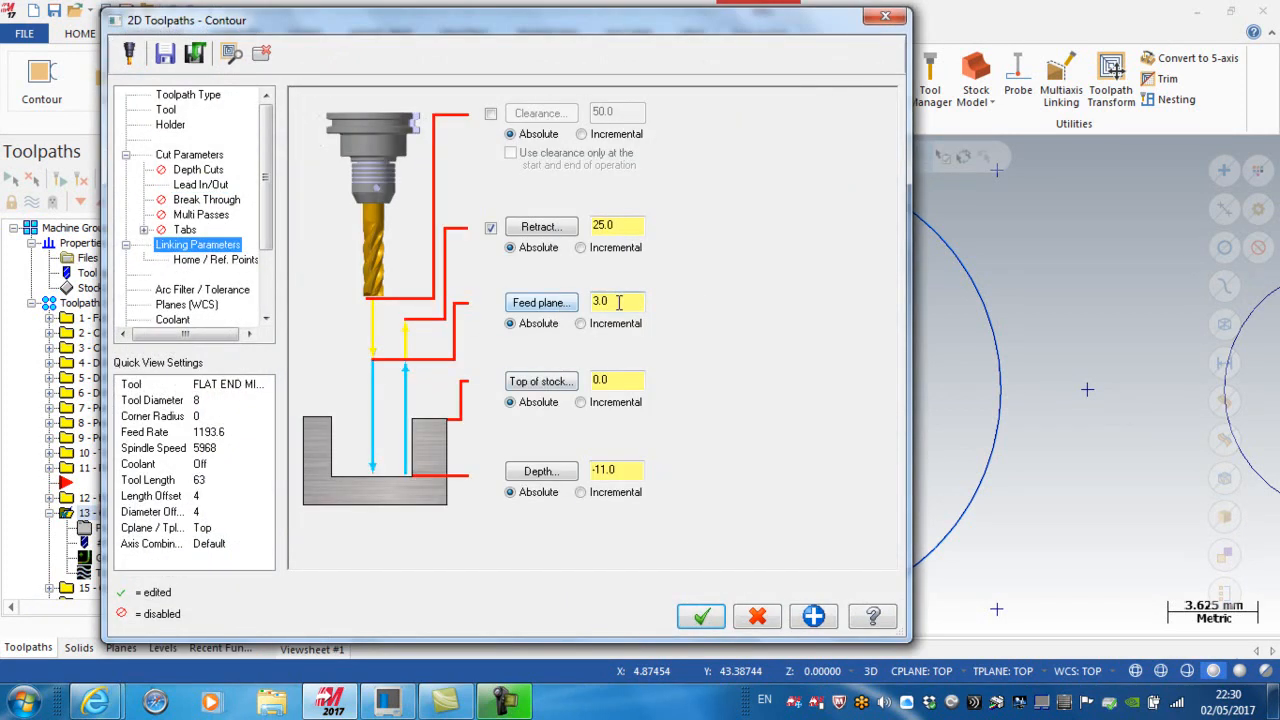
pyautogui.moveTo(621, 302); pyautogui.dragTo(584, 309)
pyautogui.write('-9.')
pyautogui.click(703, 617)
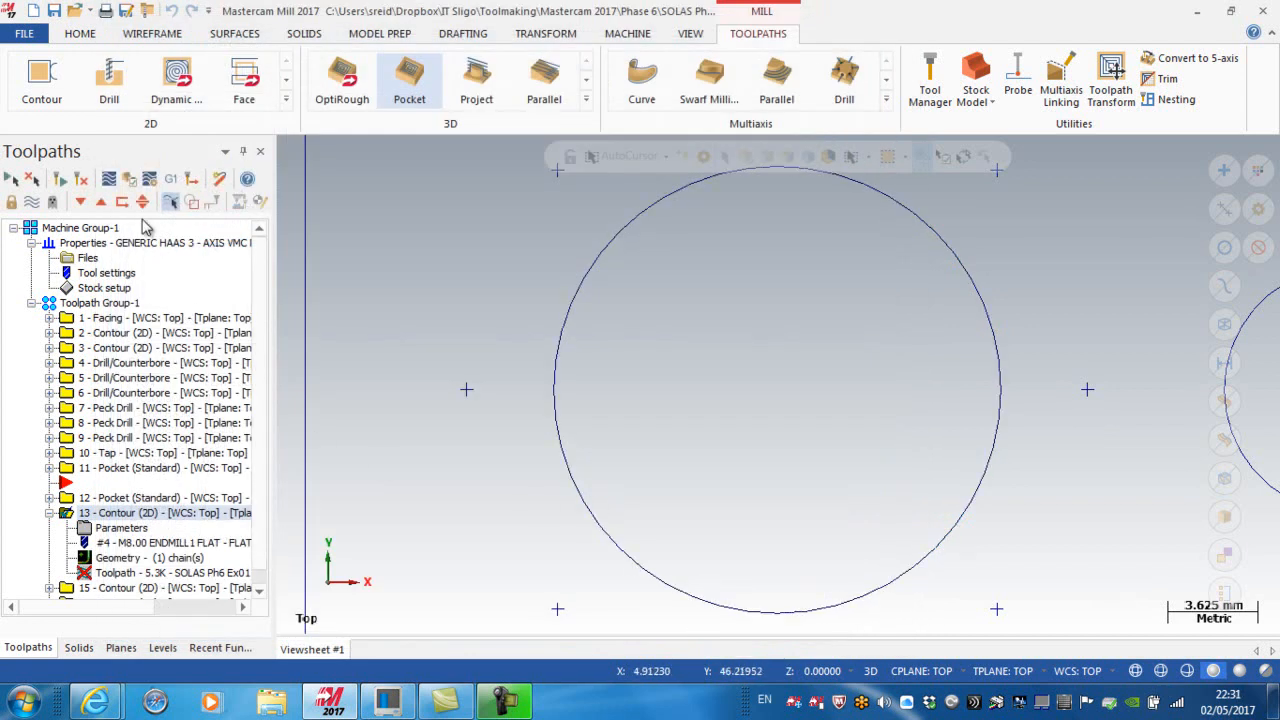
pyautogui.click(81, 180)
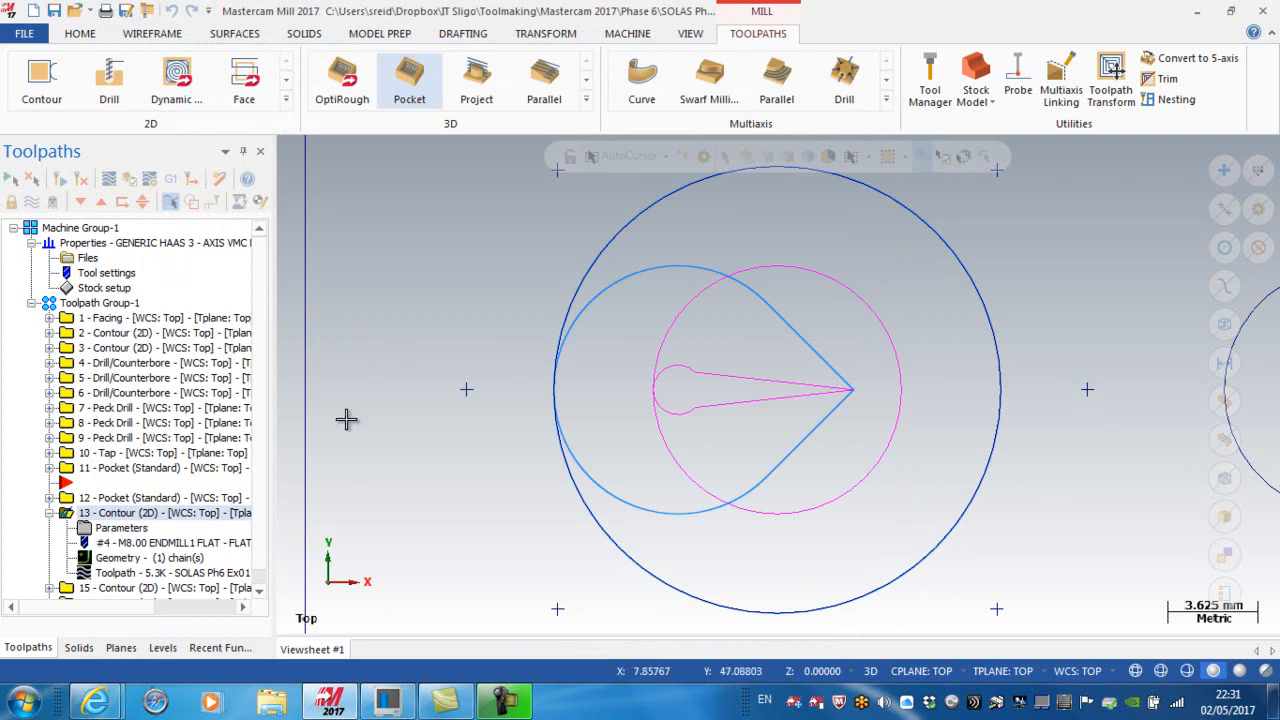
# Step: Verify pocket operation 11 together with contour operation 13, with the stock fitted in the Isometric view
pyautogui.click(110, 471)
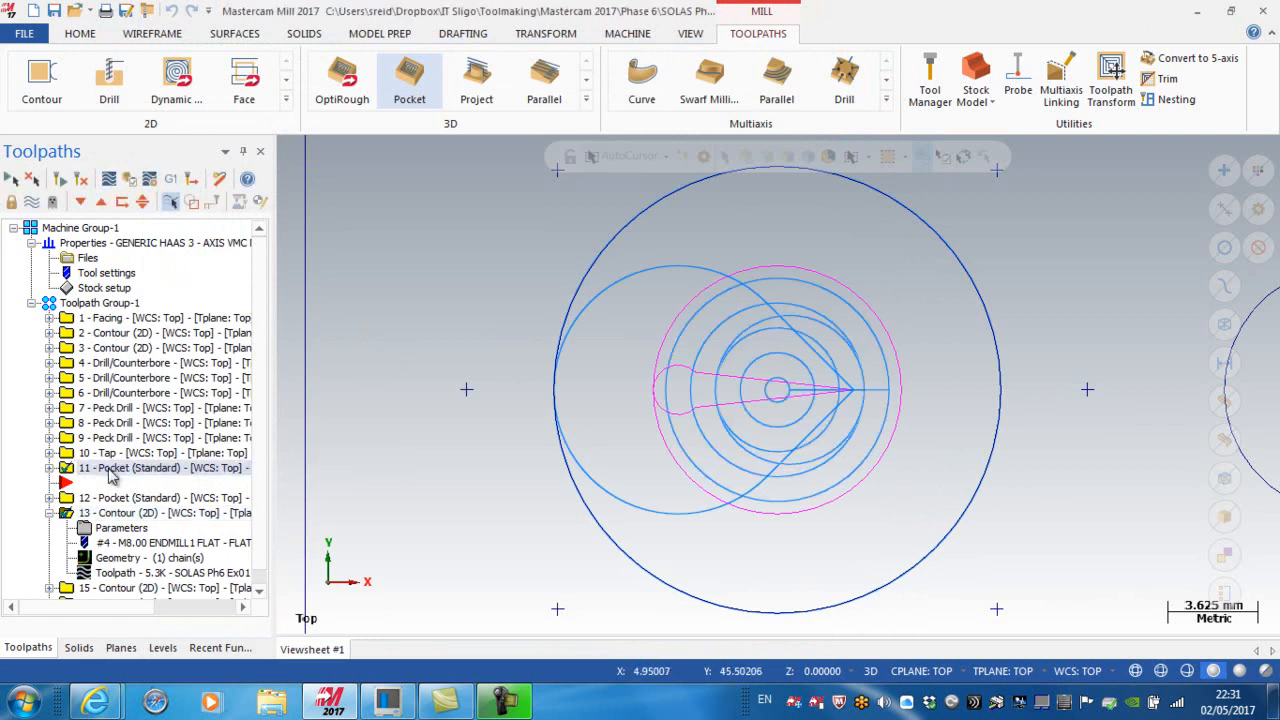
pyautogui.click(128, 181)
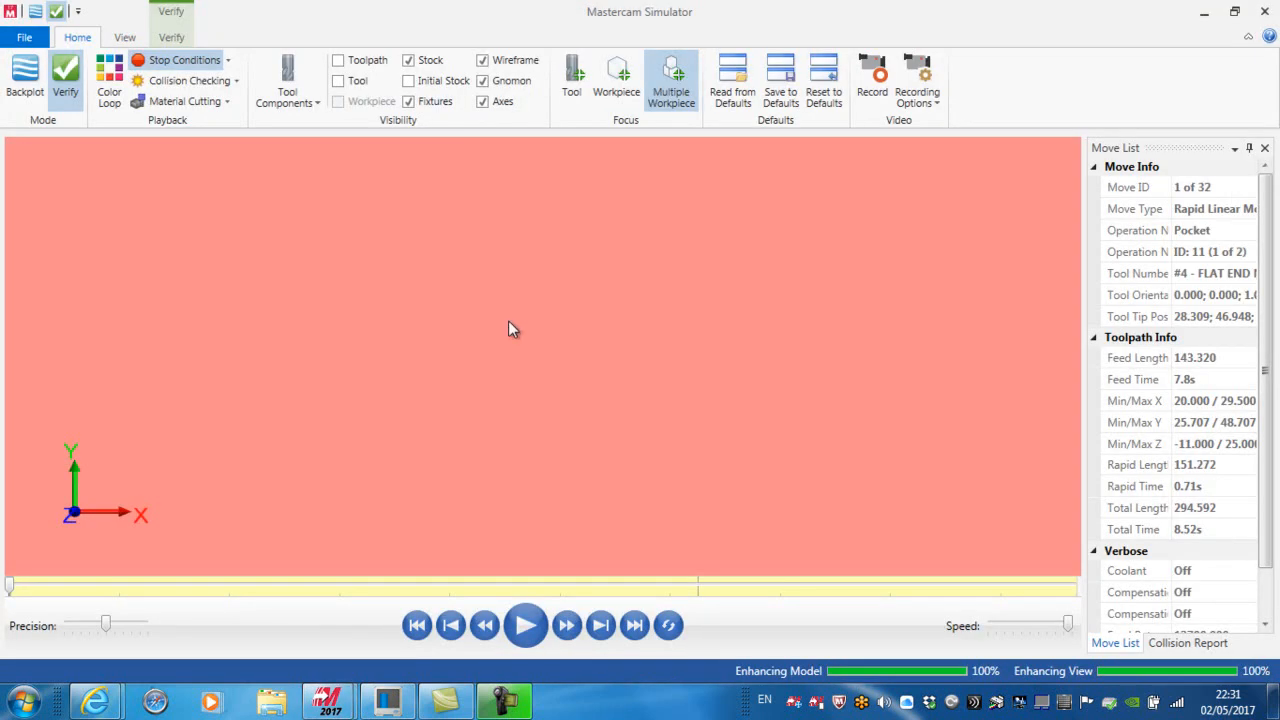
pyautogui.rightClick(532, 381)
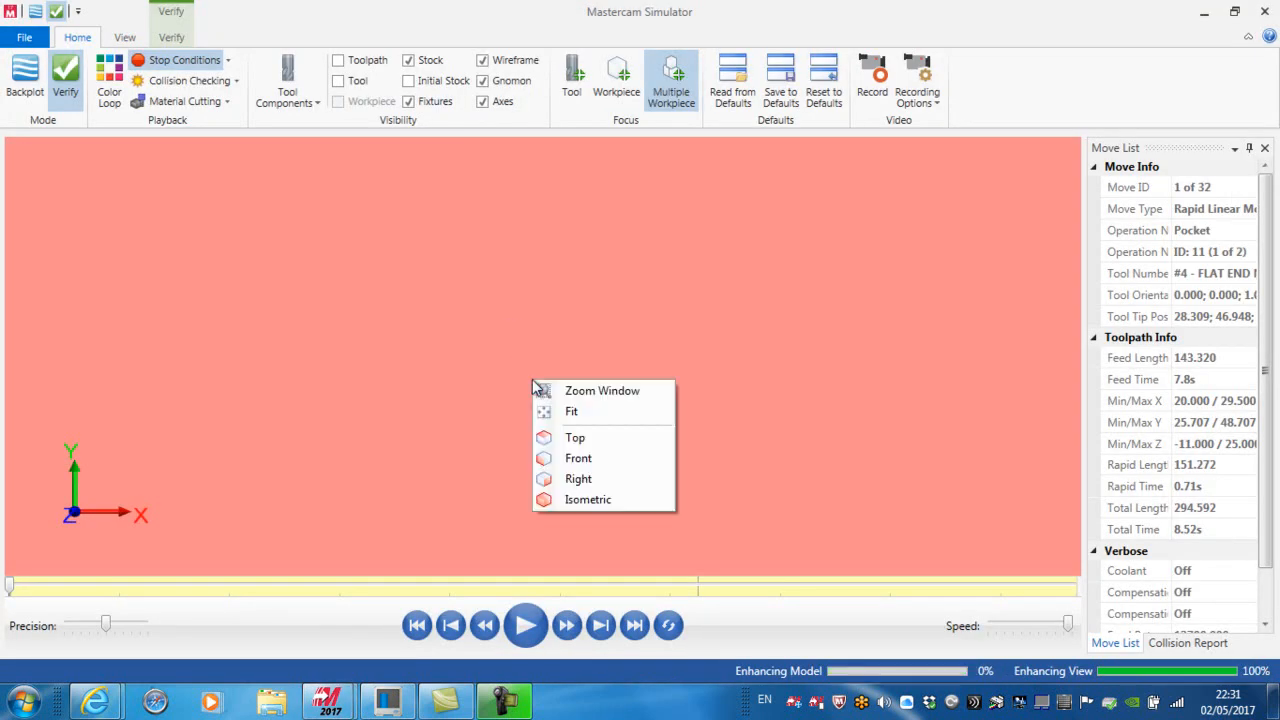
pyautogui.click(583, 500)
pyautogui.rightClick(557, 486)
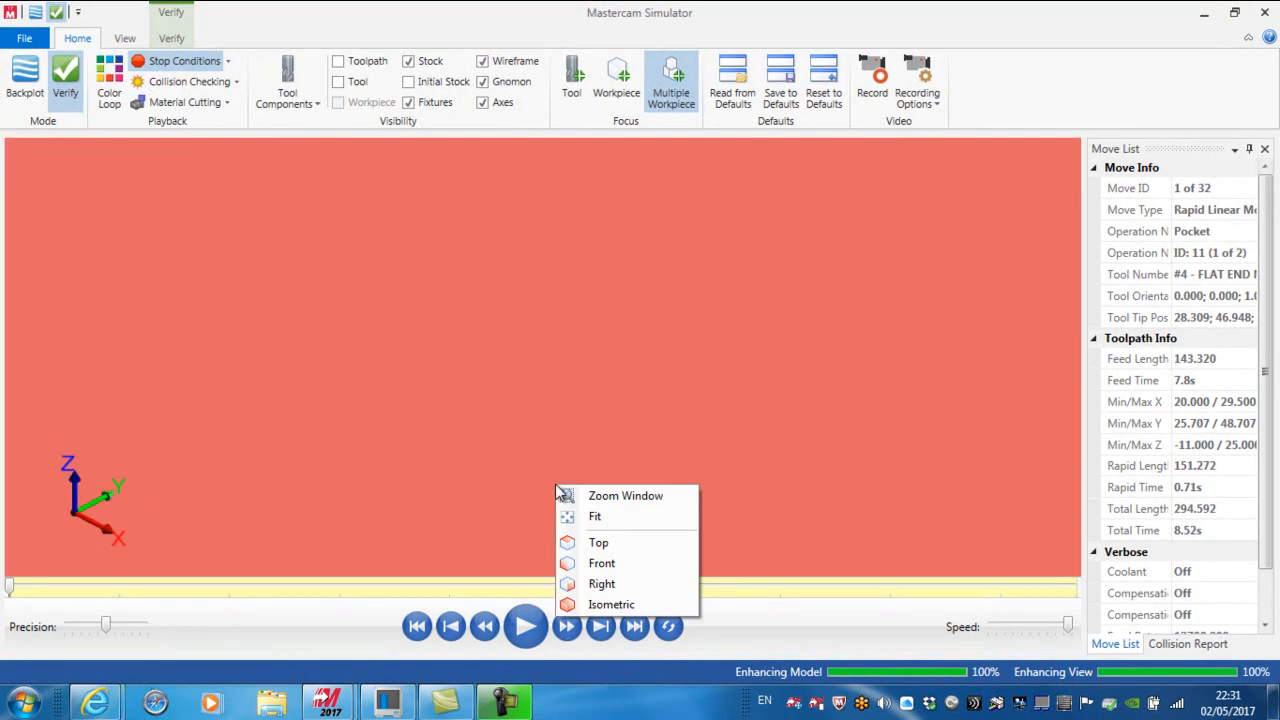
pyautogui.click(603, 519)
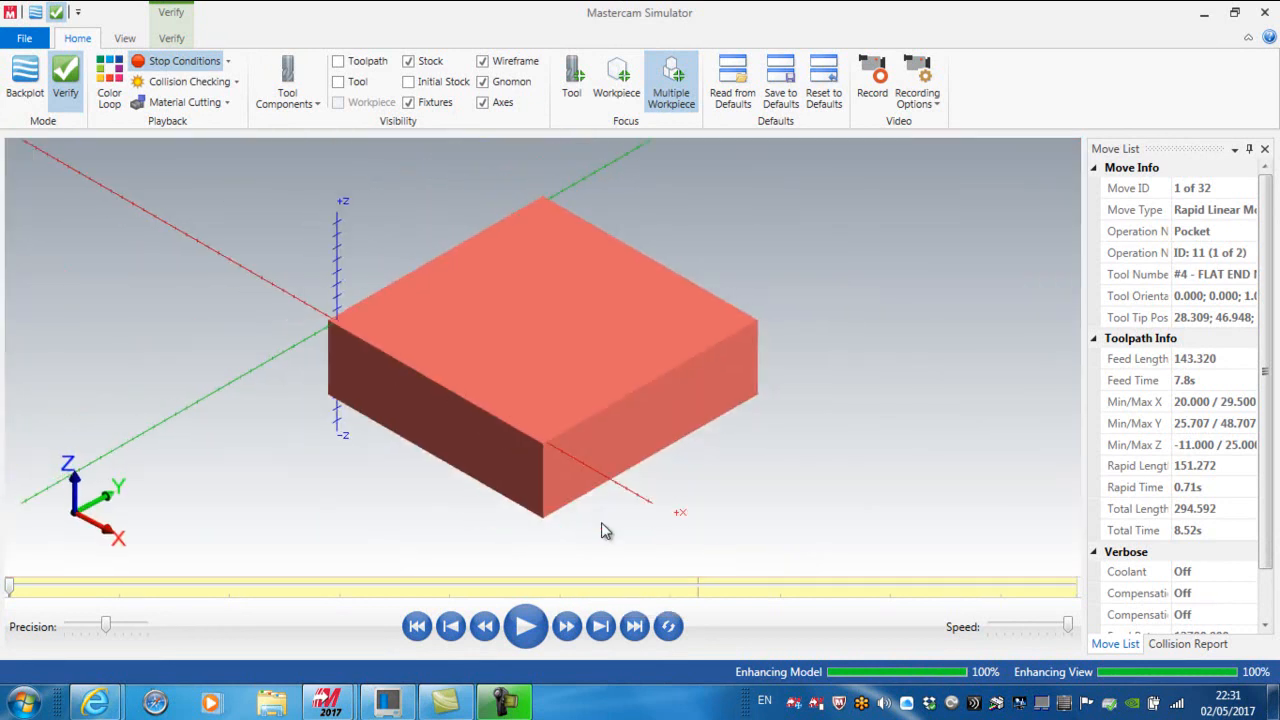
# Step: Show the tool, add the milling Shank and Shoulder to collision checking, and run the simulation
pyautogui.click(338, 81)
pyautogui.click(229, 62)
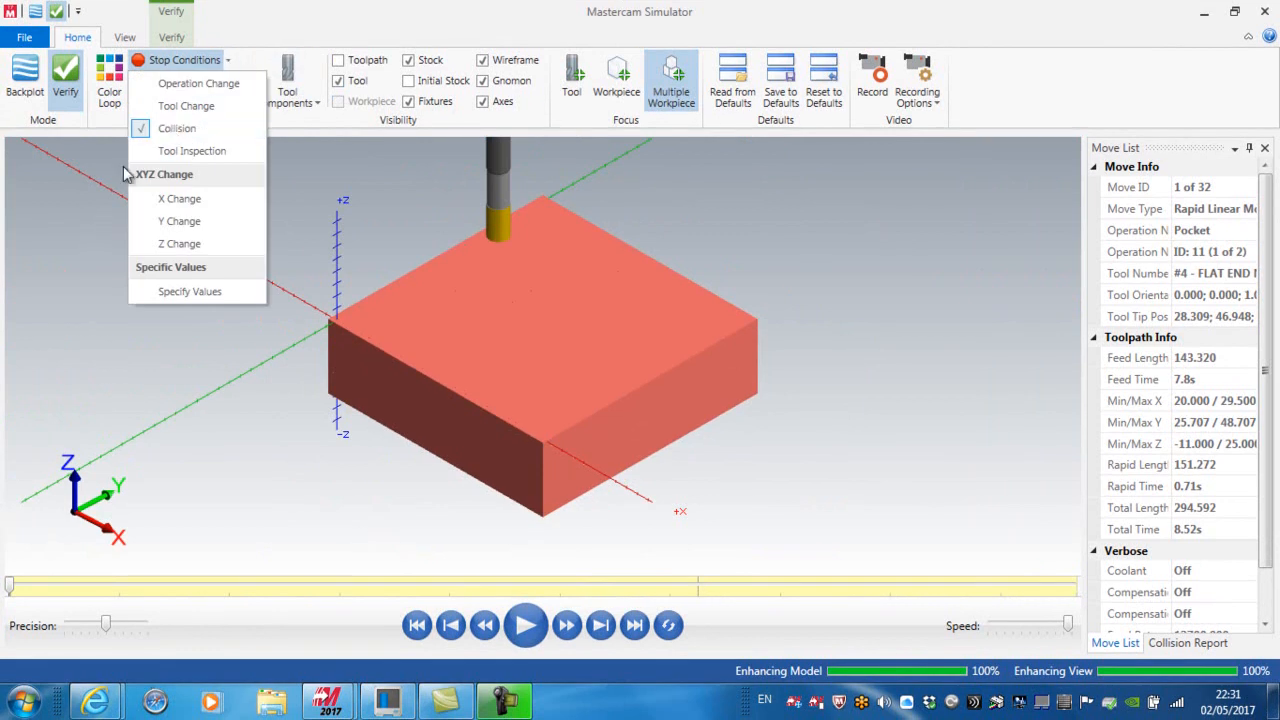
pyautogui.click(305, 165)
pyautogui.click(236, 80)
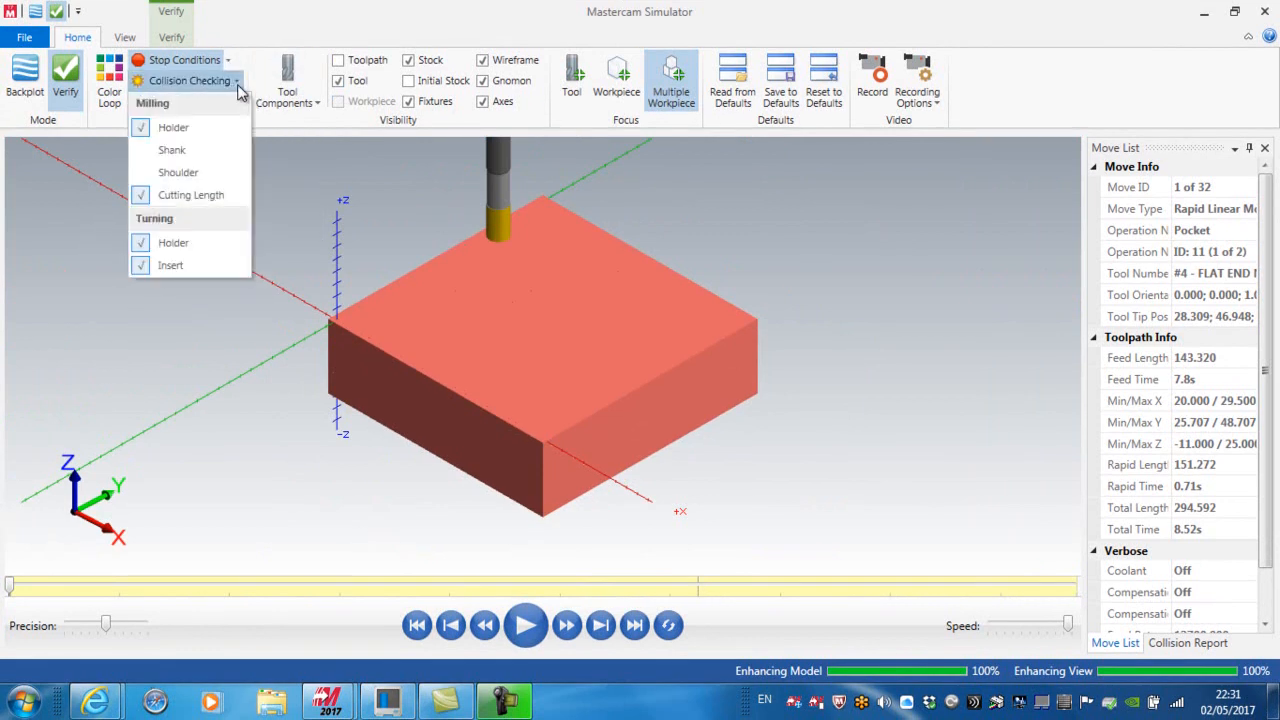
pyautogui.click(151, 152)
pyautogui.click(168, 172)
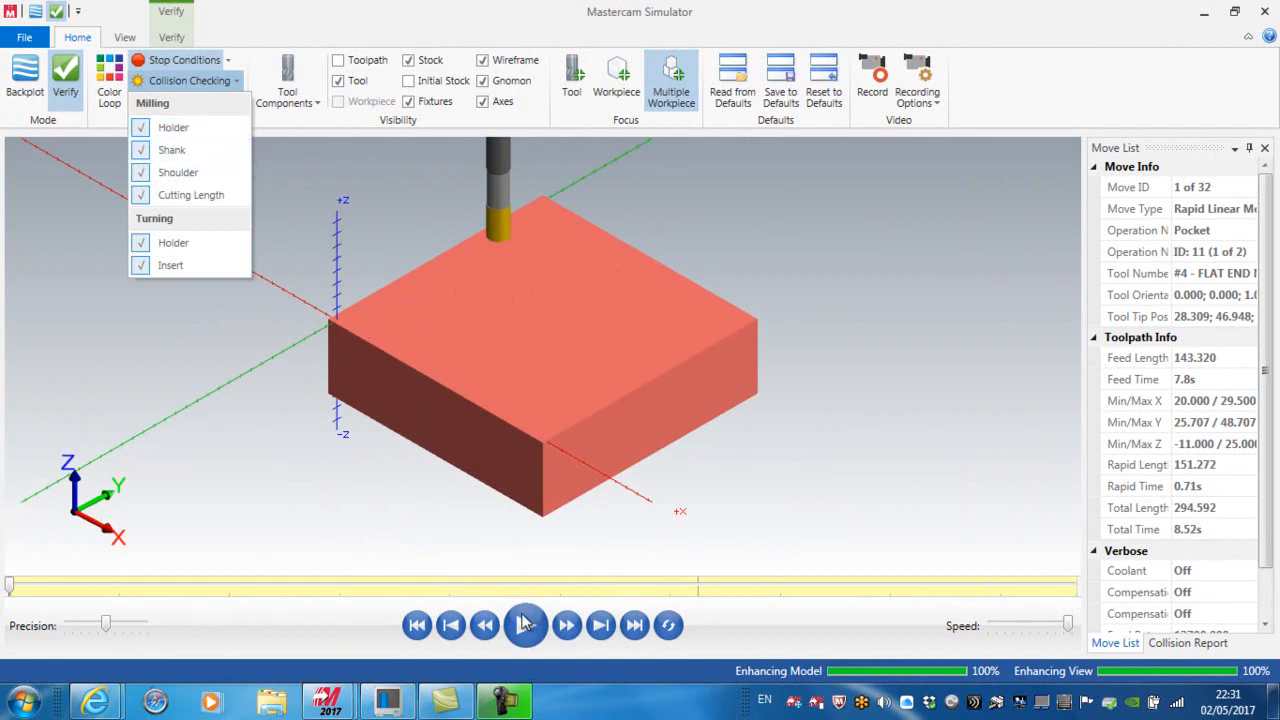
pyautogui.click(523, 625)
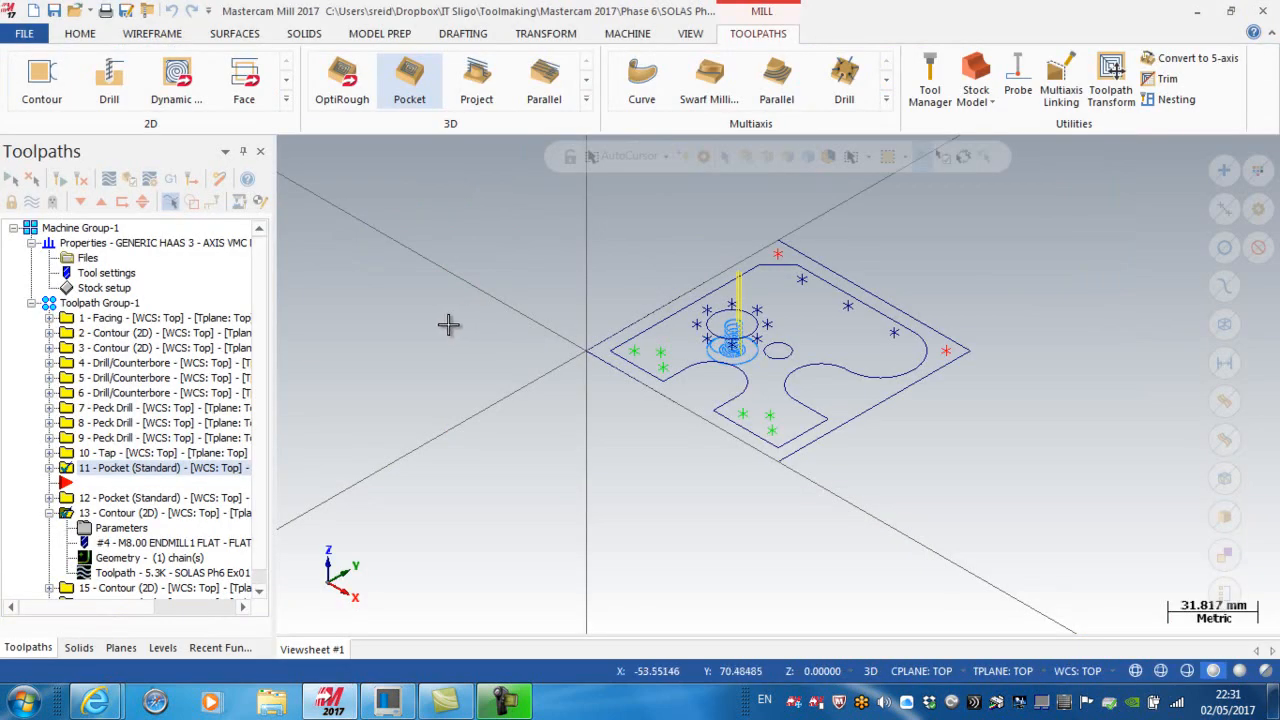
# Step: Move the insert arrow below contour operation 13 and place a copy of that operation after the arrow
pyautogui.click(117, 514)
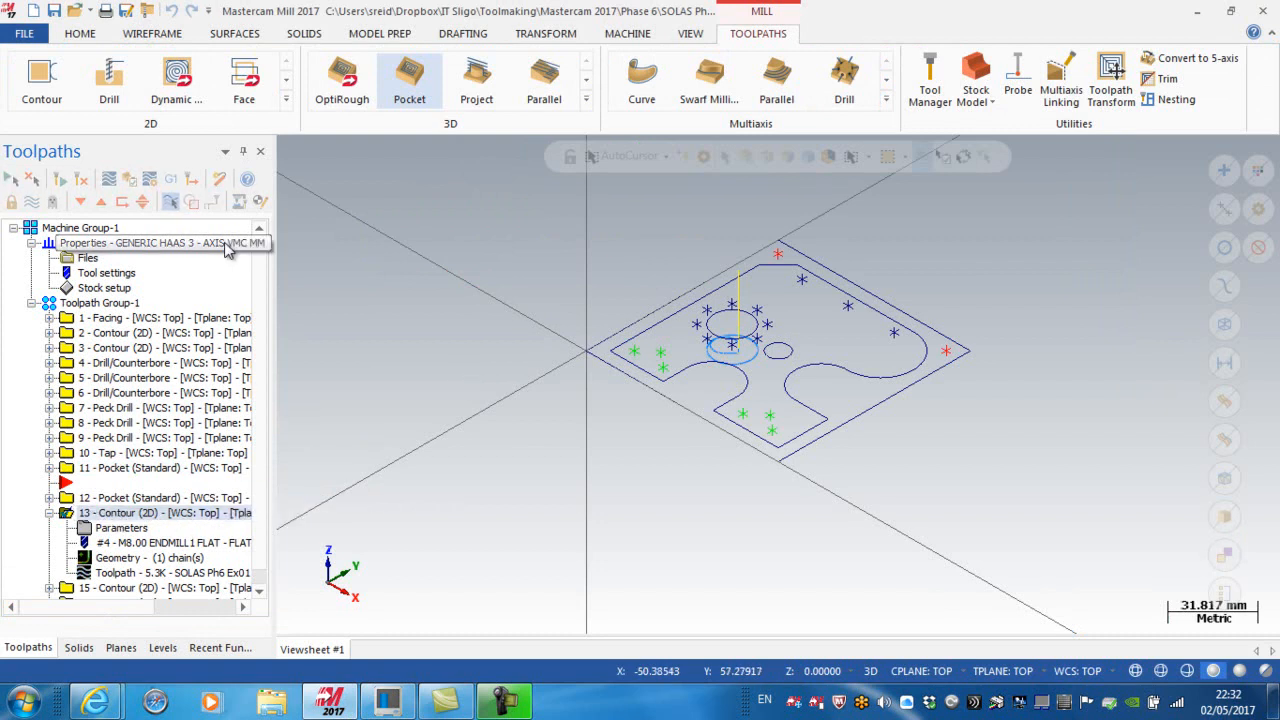
pyautogui.click(49, 513)
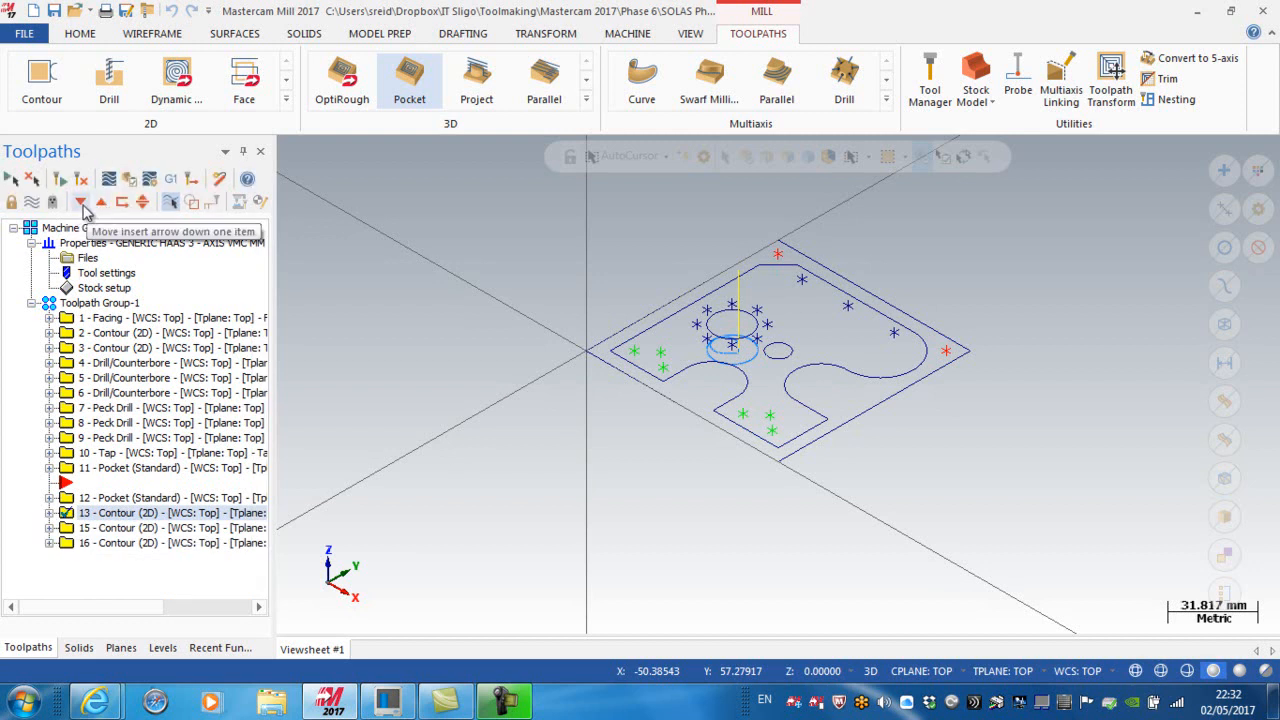
pyautogui.click(81, 202)
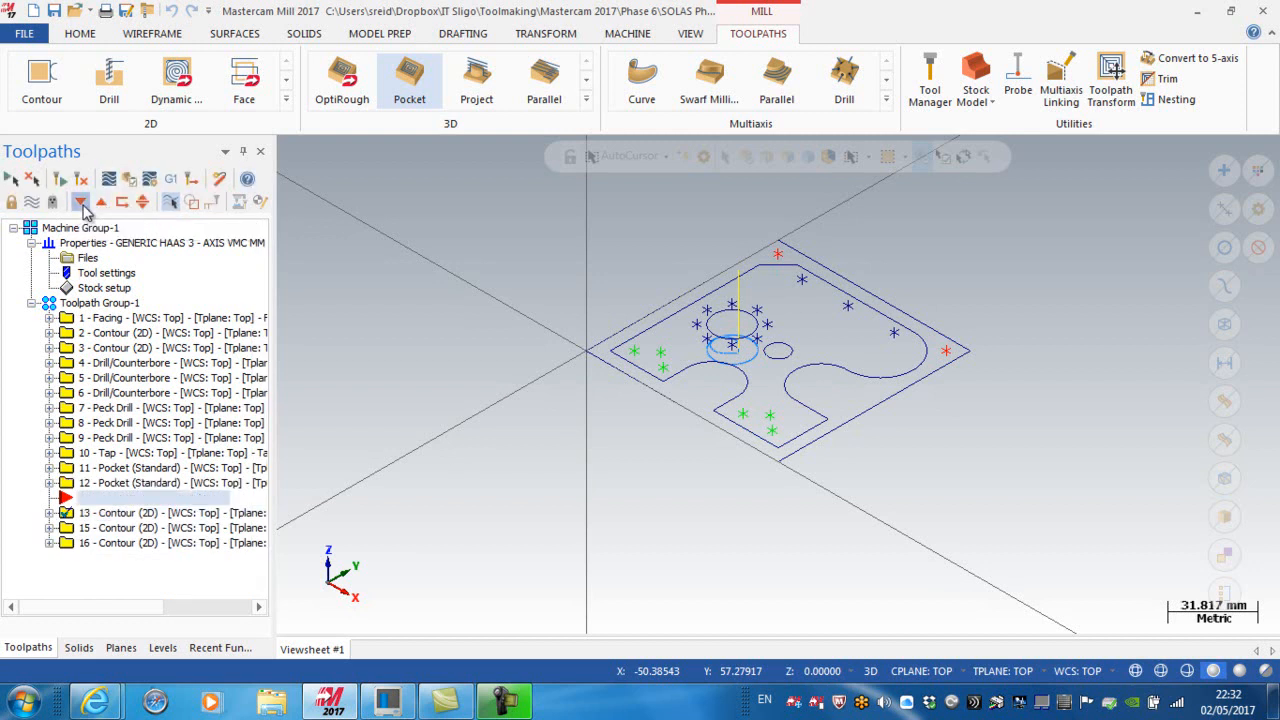
pyautogui.click(81, 202)
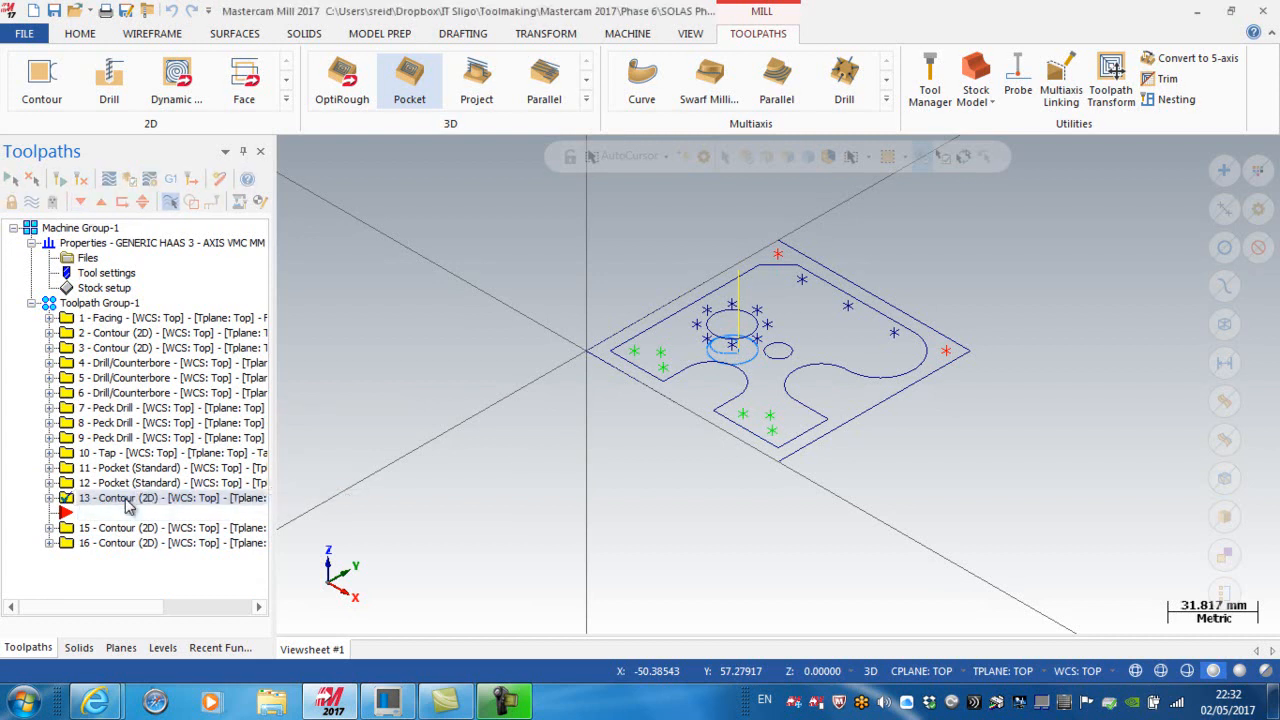
pyautogui.moveTo(128, 515); pyautogui.dragTo(138, 508, button='right')
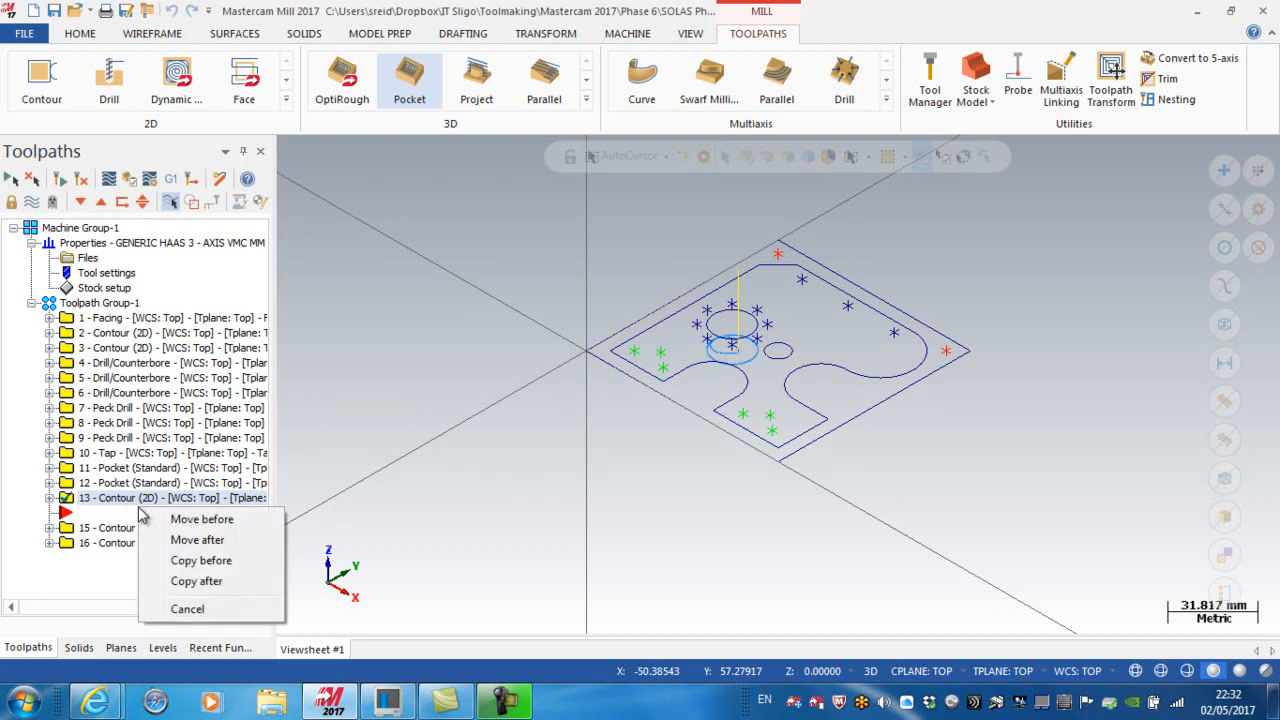
pyautogui.click(196, 581)
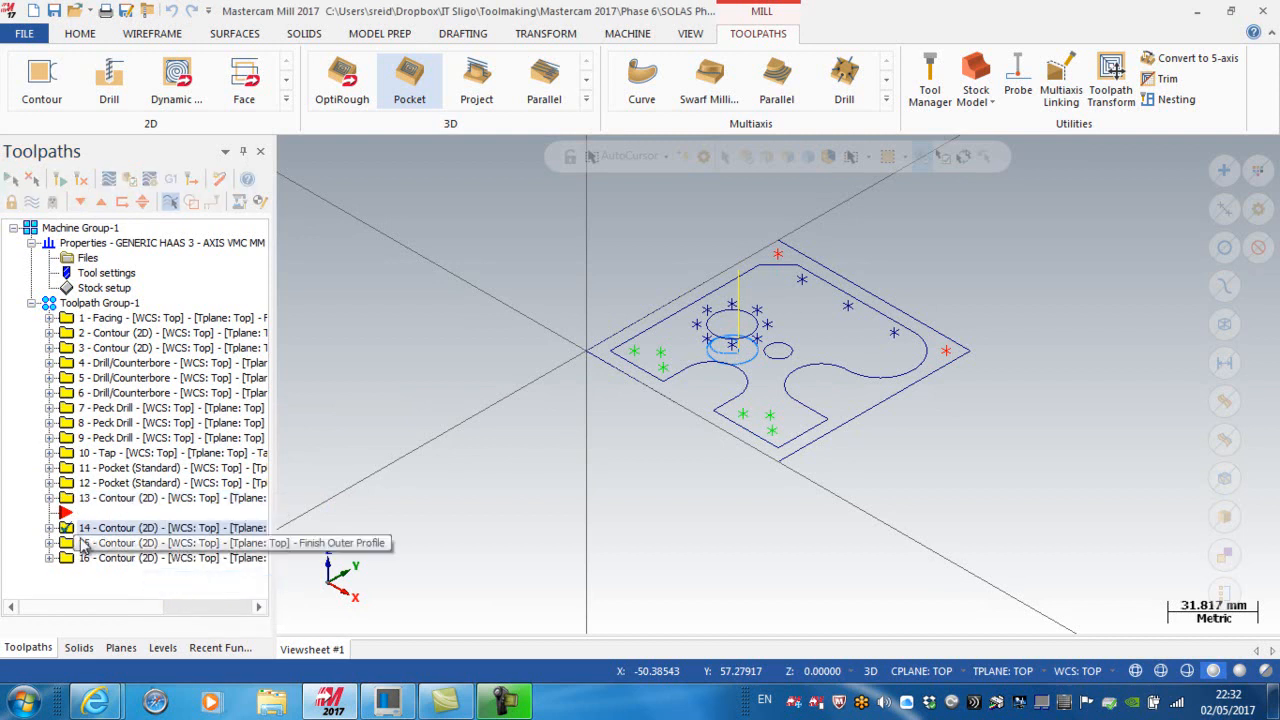
# Step: Rechain the geometry of copied contour operation 14 to the small circle using C-plane chaining, and regenerate its toolpath
pyautogui.click(49, 528)
pyautogui.click(125, 574)
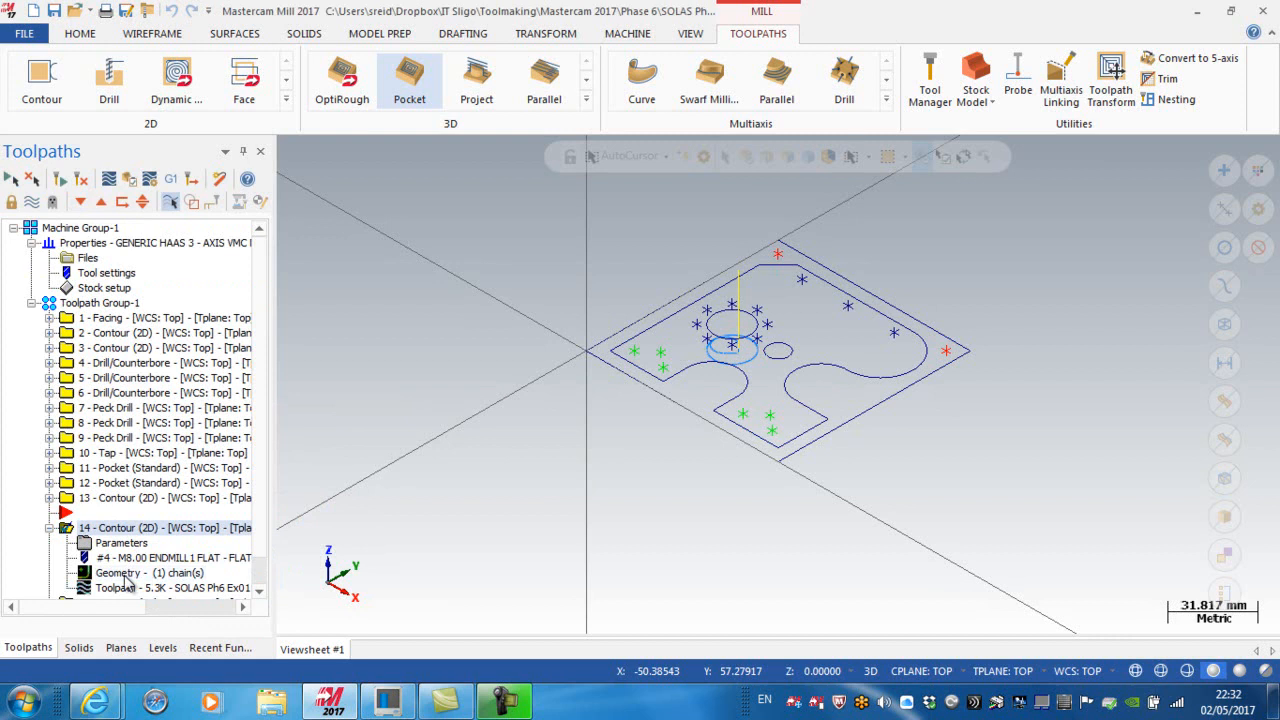
pyautogui.rightClick(68, 216)
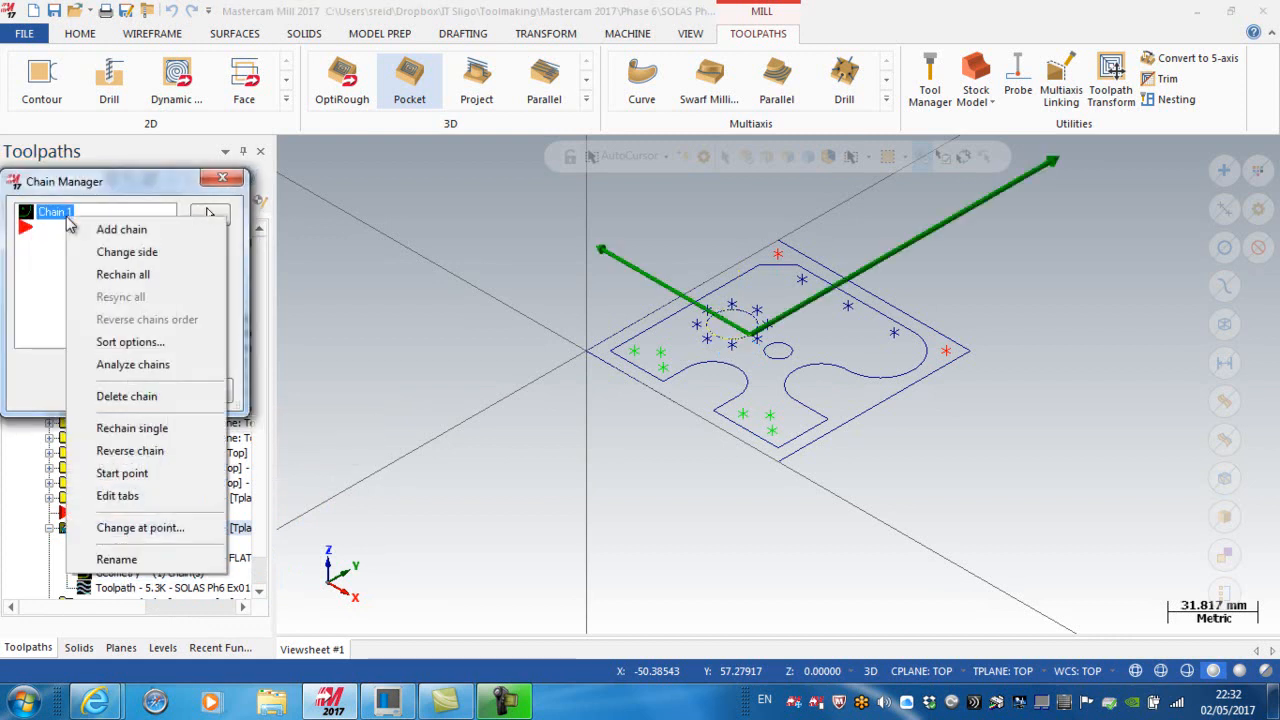
pyautogui.click(112, 276)
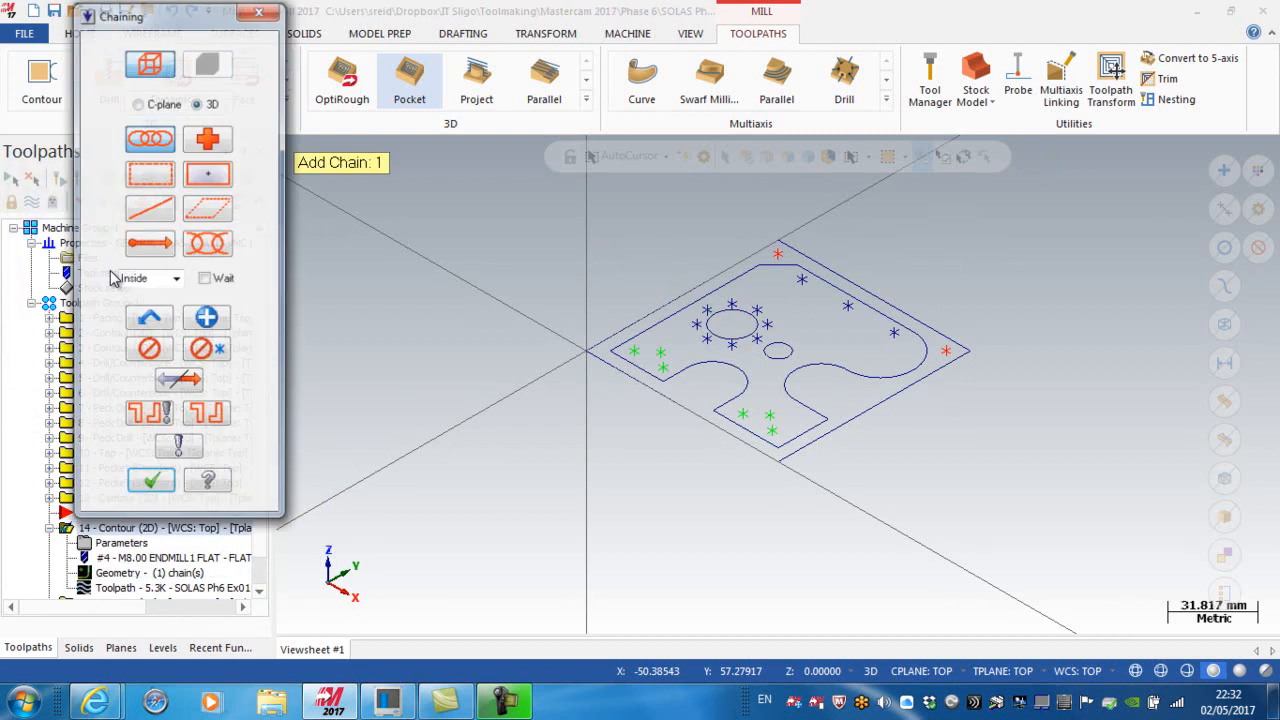
pyautogui.click(138, 103)
pyautogui.rightClick(462, 205)
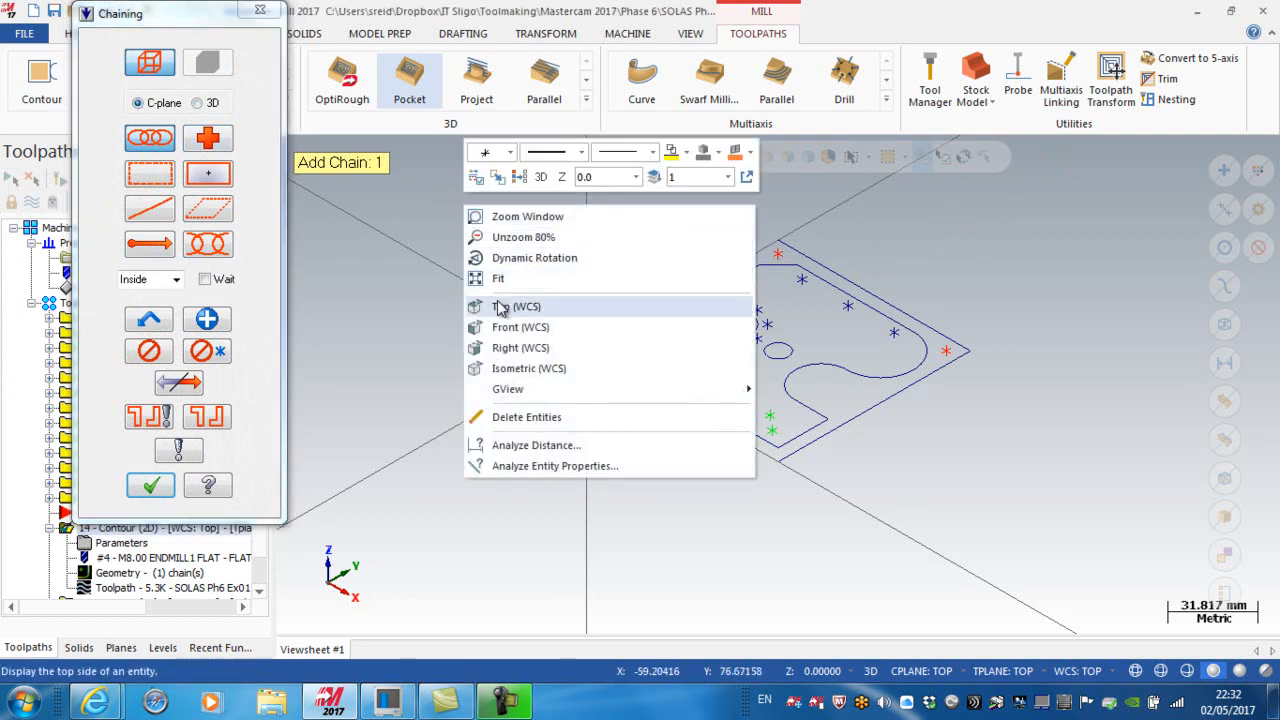
pyautogui.click(510, 306)
pyautogui.scroll(5, 740, 300)
pyautogui.scroll(-5, 769, 350)
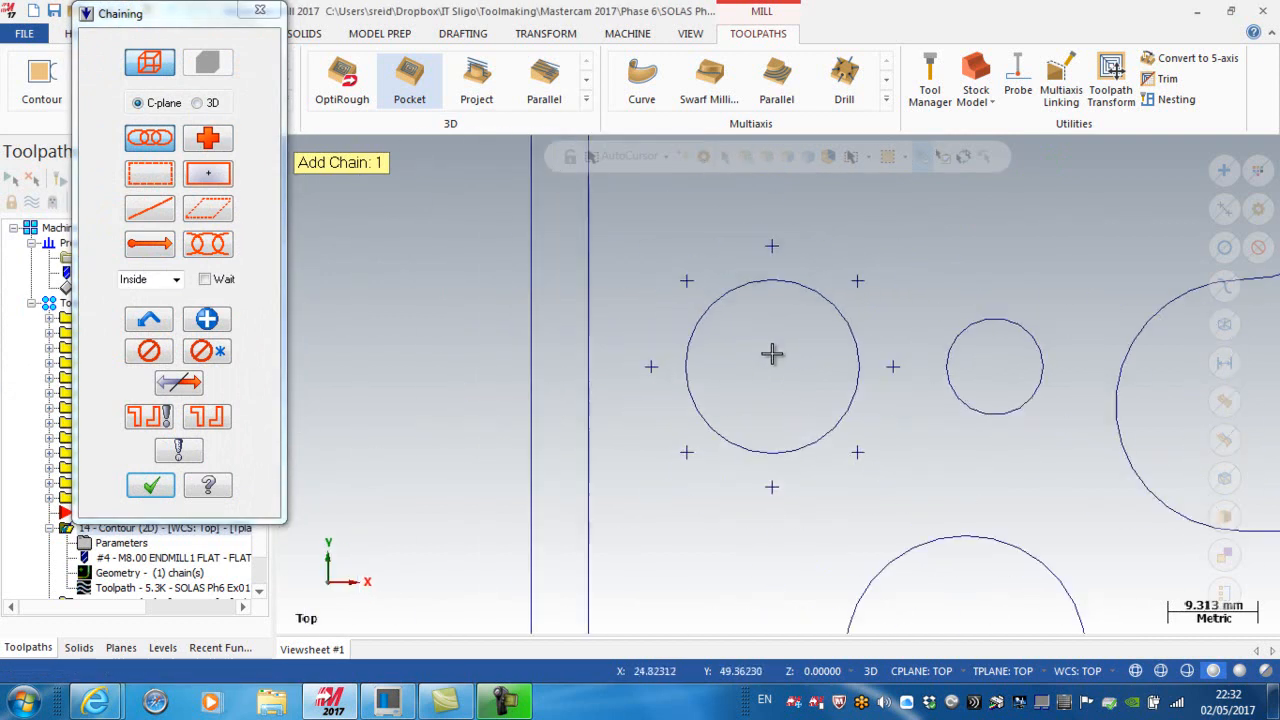
pyautogui.click(1028, 343)
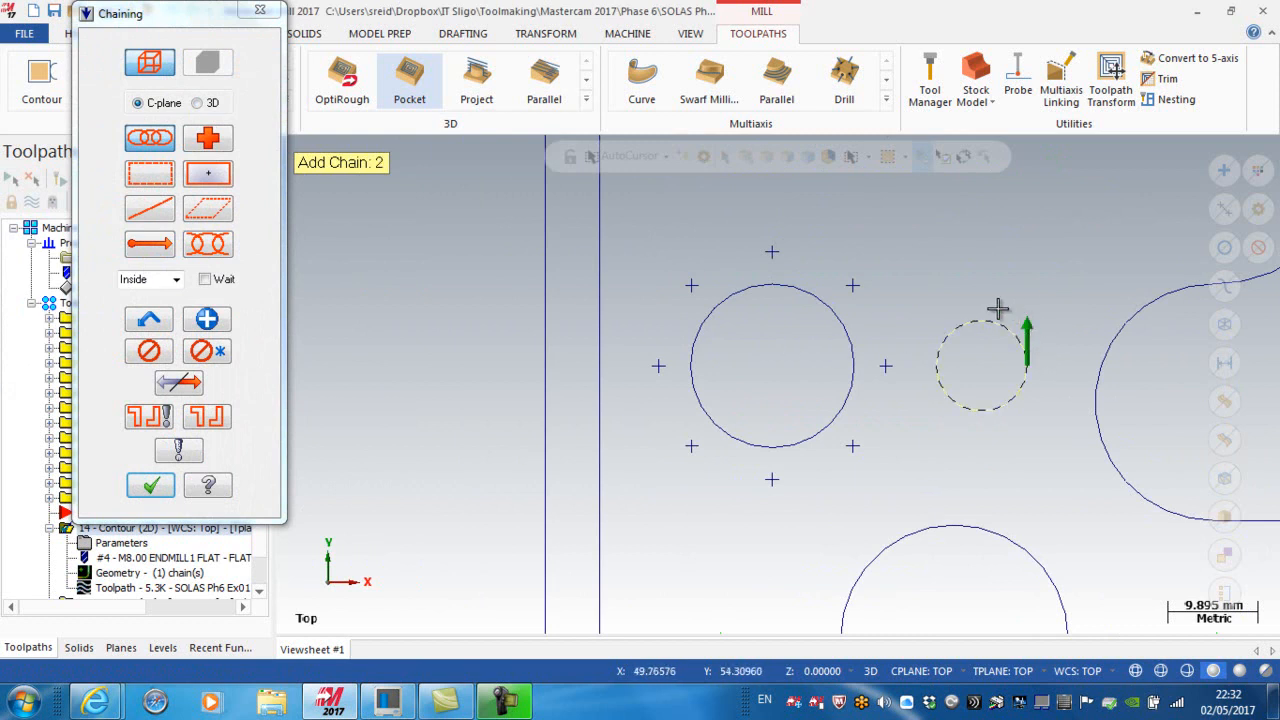
pyautogui.click(151, 485)
pyautogui.click(151, 390)
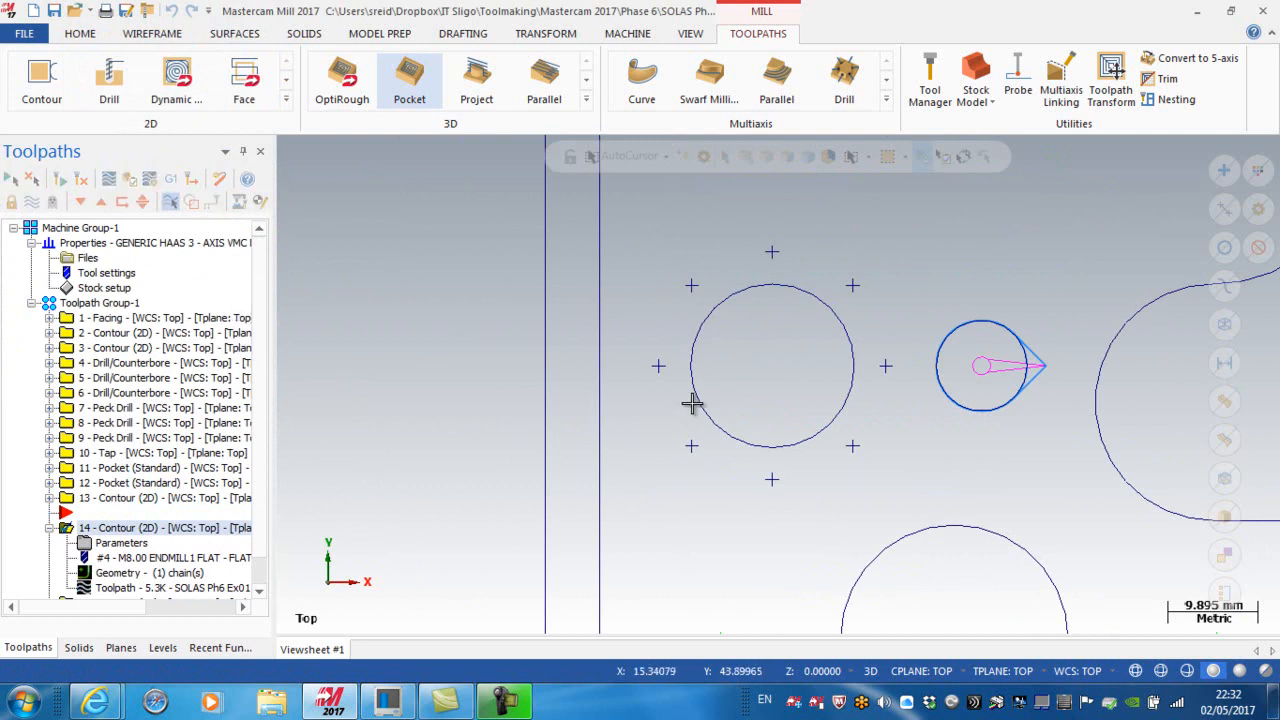
# Step: Set contour operation 14's lead-in entry line to Perpendicular with an arc radius of 0, and copy the entry settings to the exit
pyautogui.scroll(1, 1073, 373)
pyautogui.scroll(6, 1068, 370)
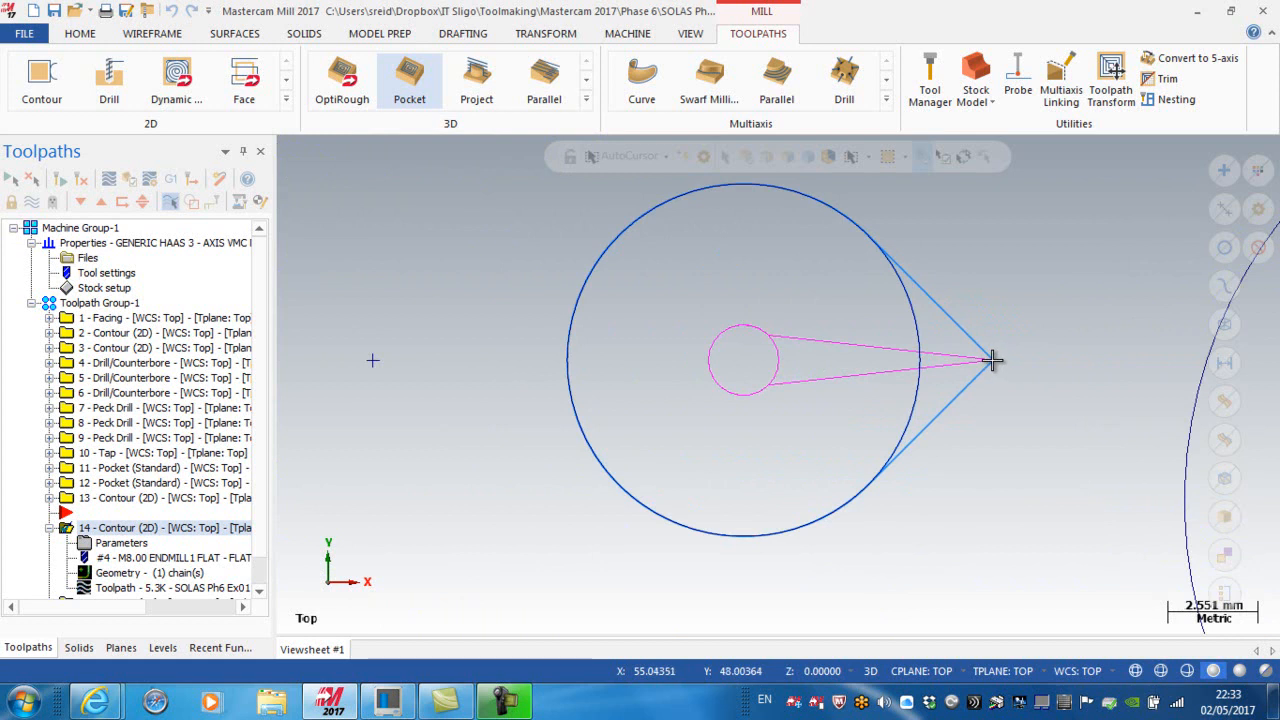
pyautogui.click(106, 545)
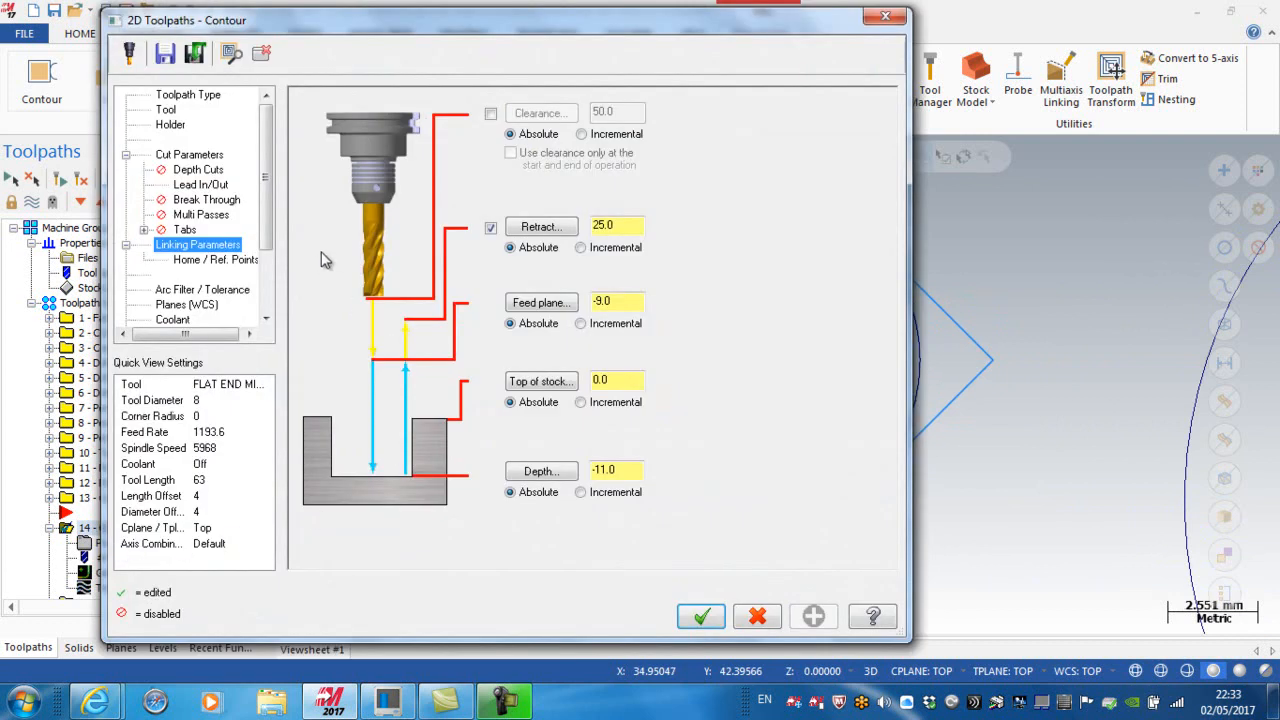
pyautogui.click(202, 185)
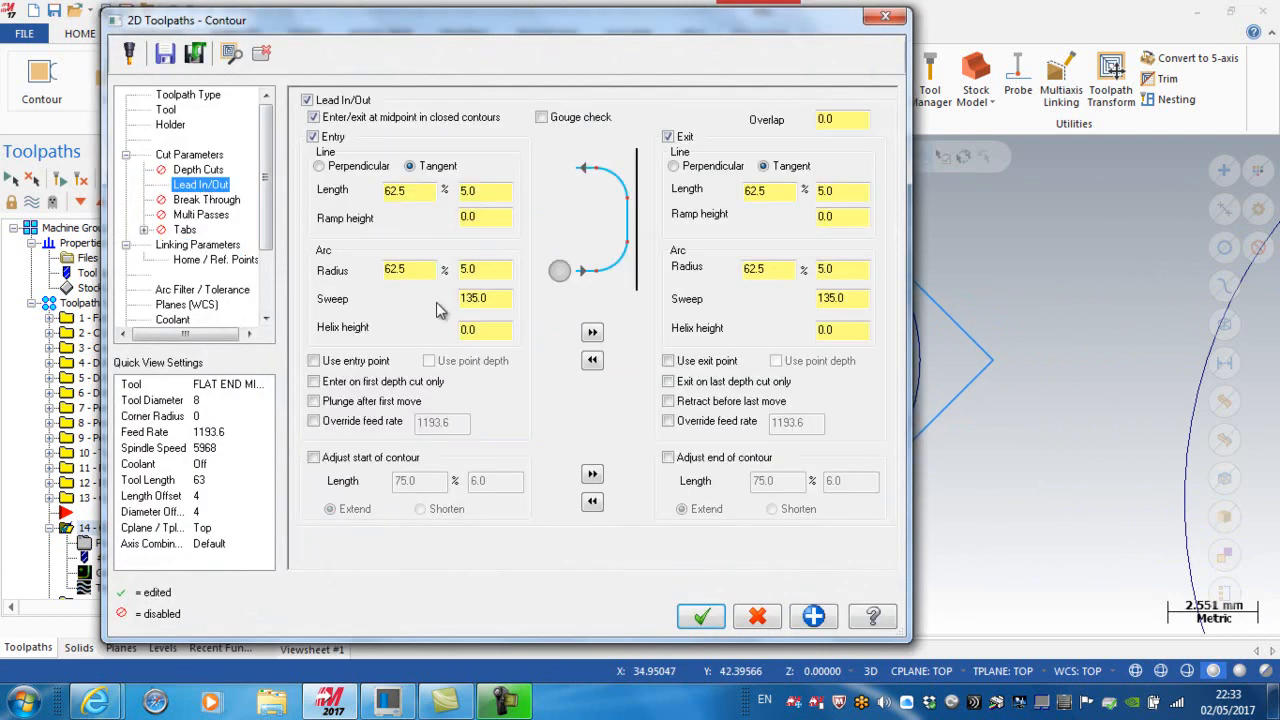
pyautogui.click(320, 167)
pyautogui.moveTo(428, 270); pyautogui.dragTo(379, 272)
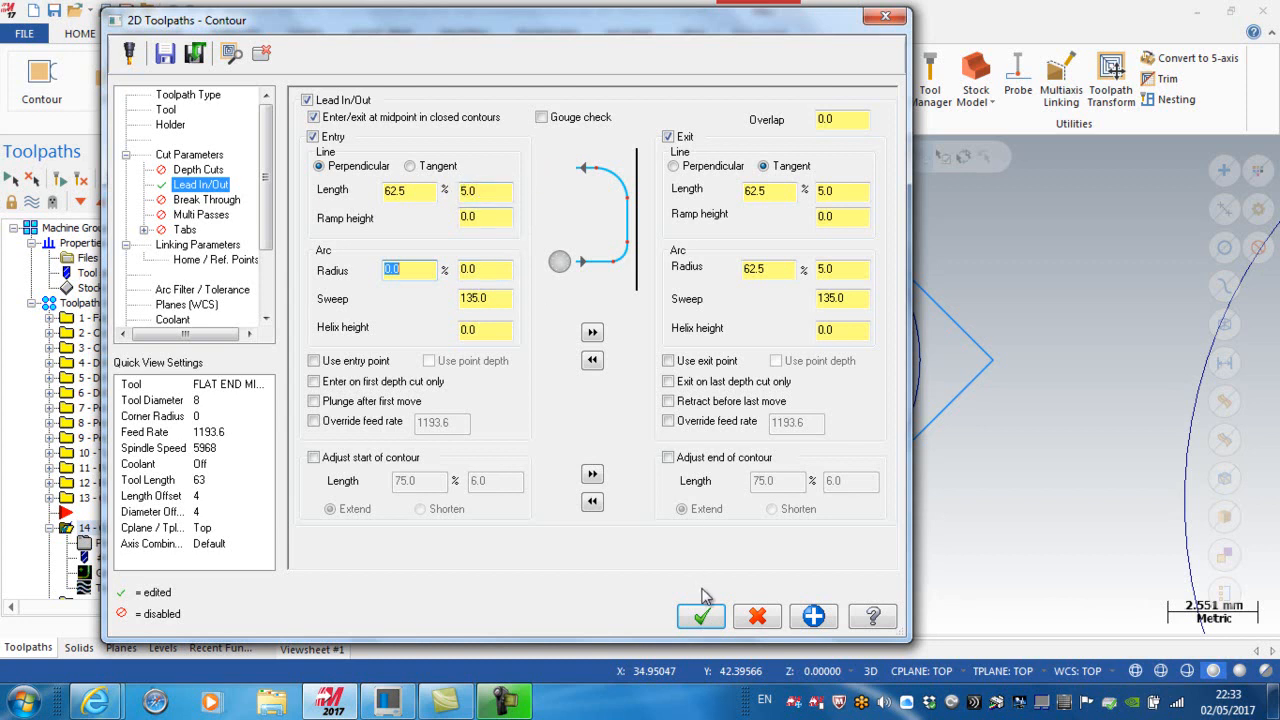
pyautogui.click(593, 333)
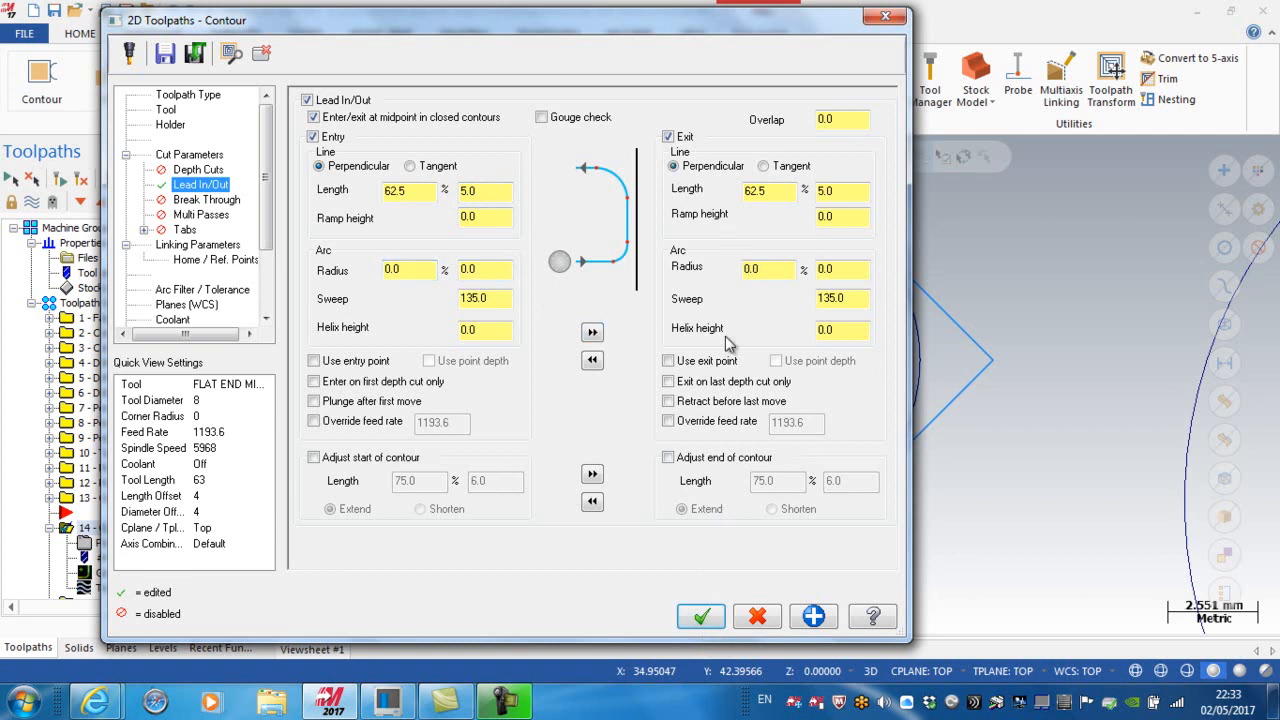
pyautogui.click(701, 617)
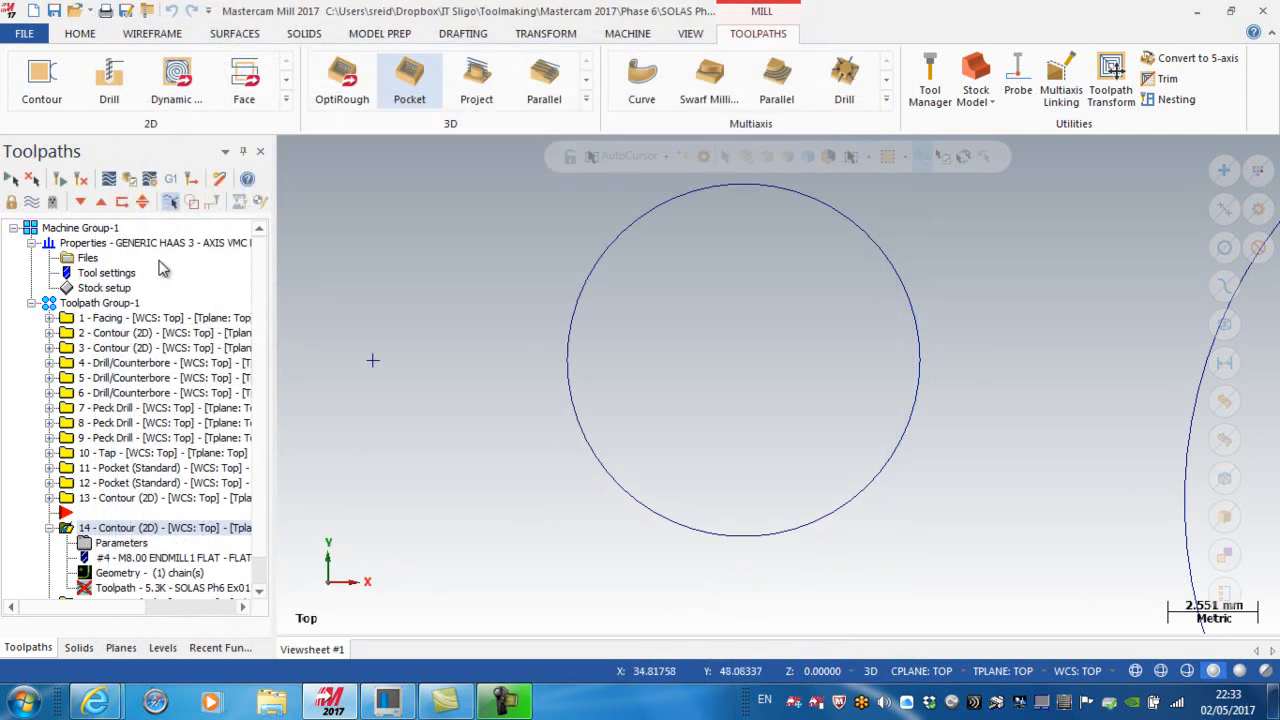
# Step: Regenerate contour operation 14 and inspect its entry and exit move in the small hole in the Isometric view
pyautogui.rightClick(515, 498)
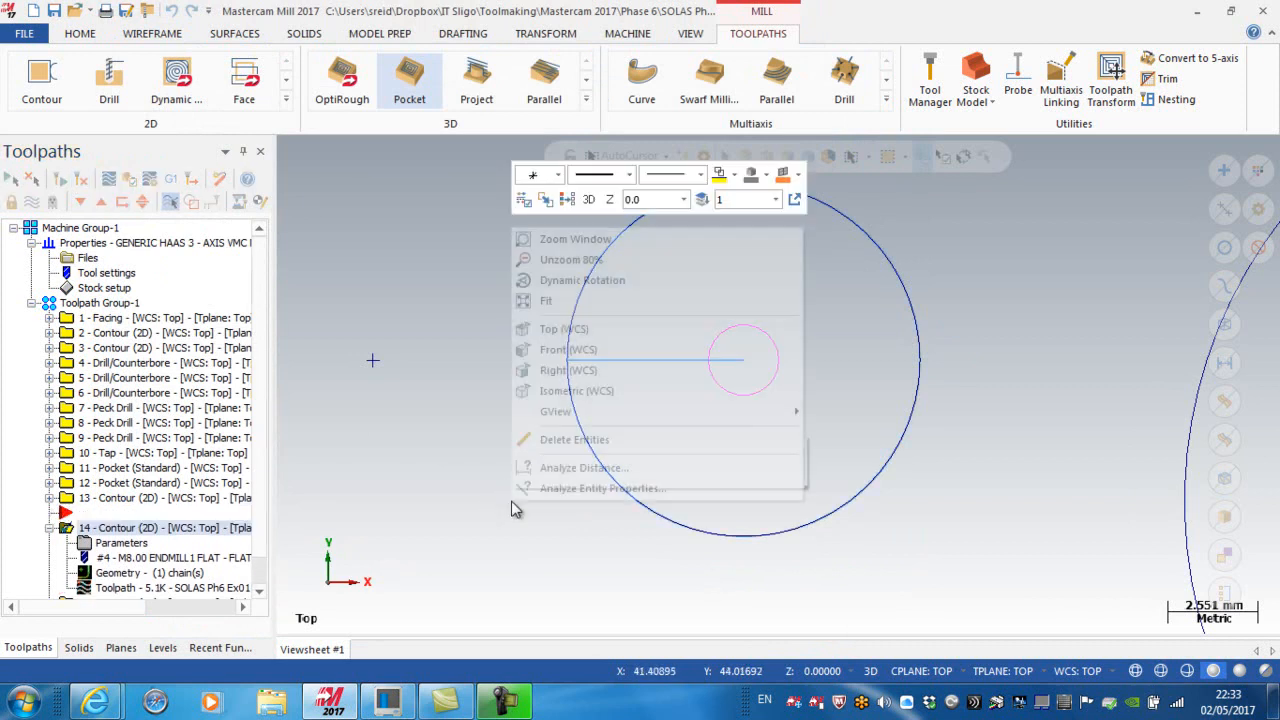
pyautogui.click(563, 391)
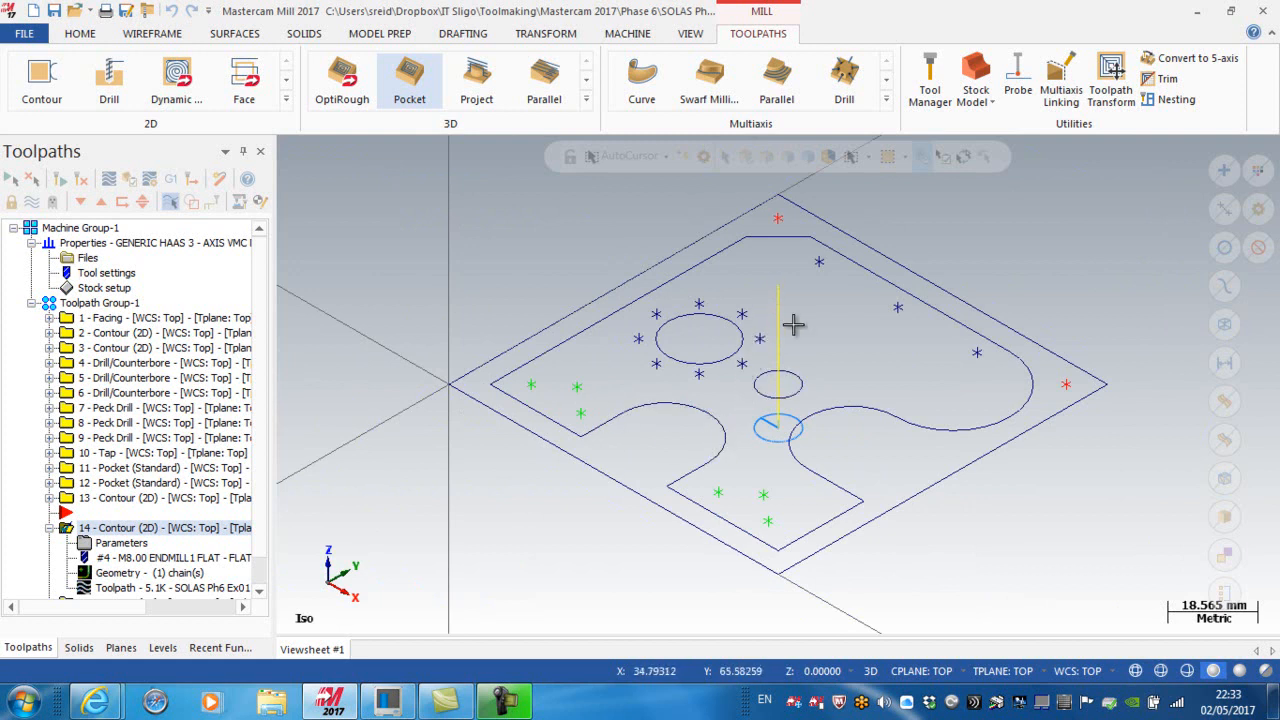
pyautogui.scroll(5, 784, 421)
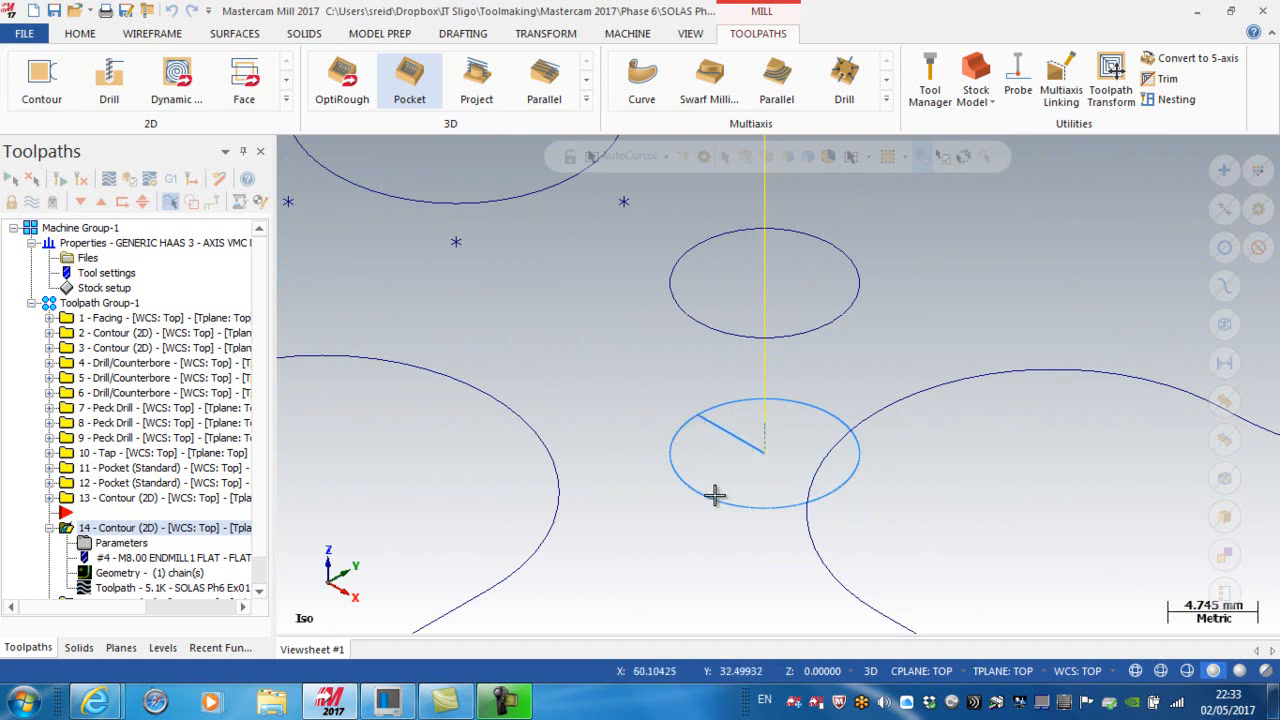
pyautogui.click(61, 180)
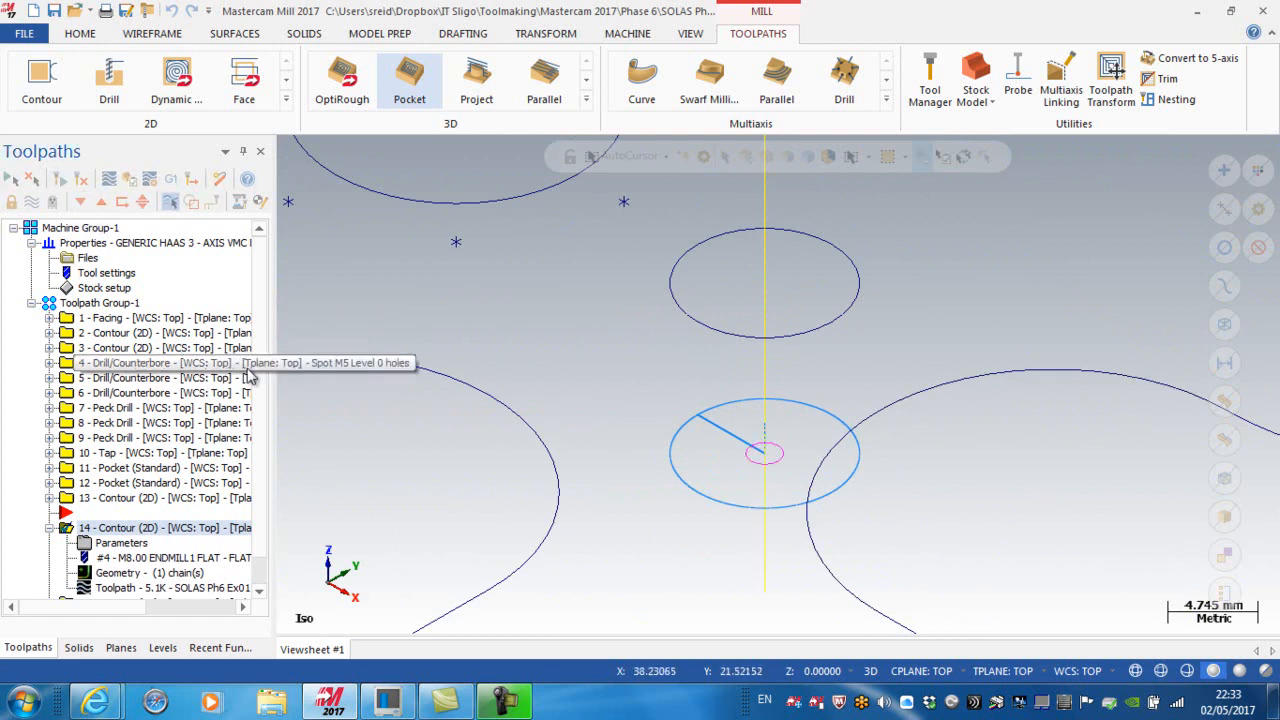
pyautogui.scroll(2, 771, 457)
pyautogui.scroll(2, 771, 457)
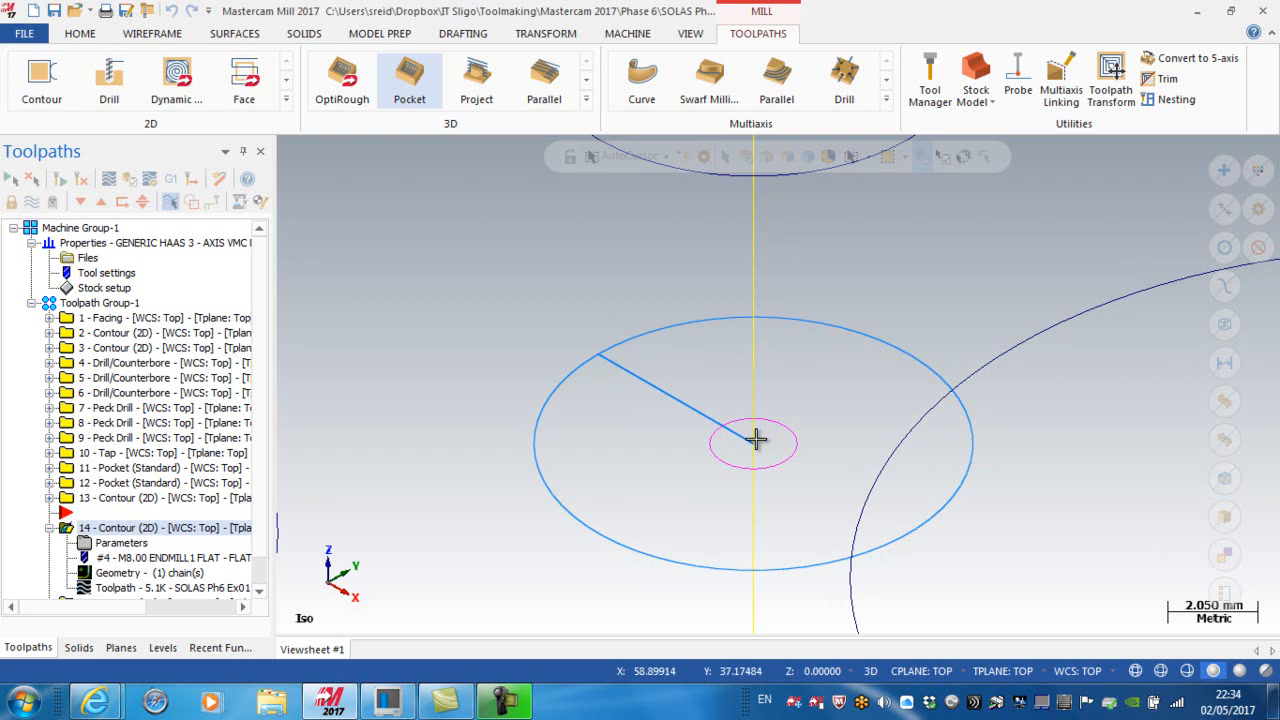
pyautogui.scroll(-8, 534, 417)
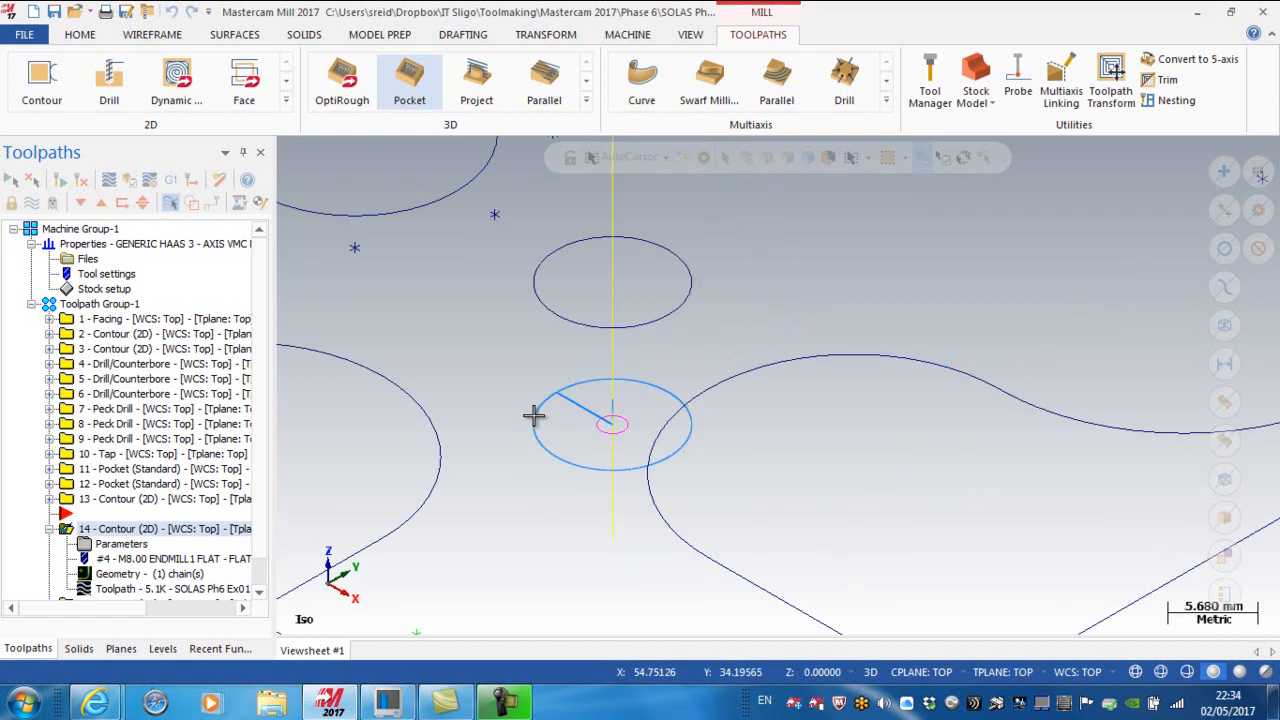
pyautogui.scroll(-1, 534, 417)
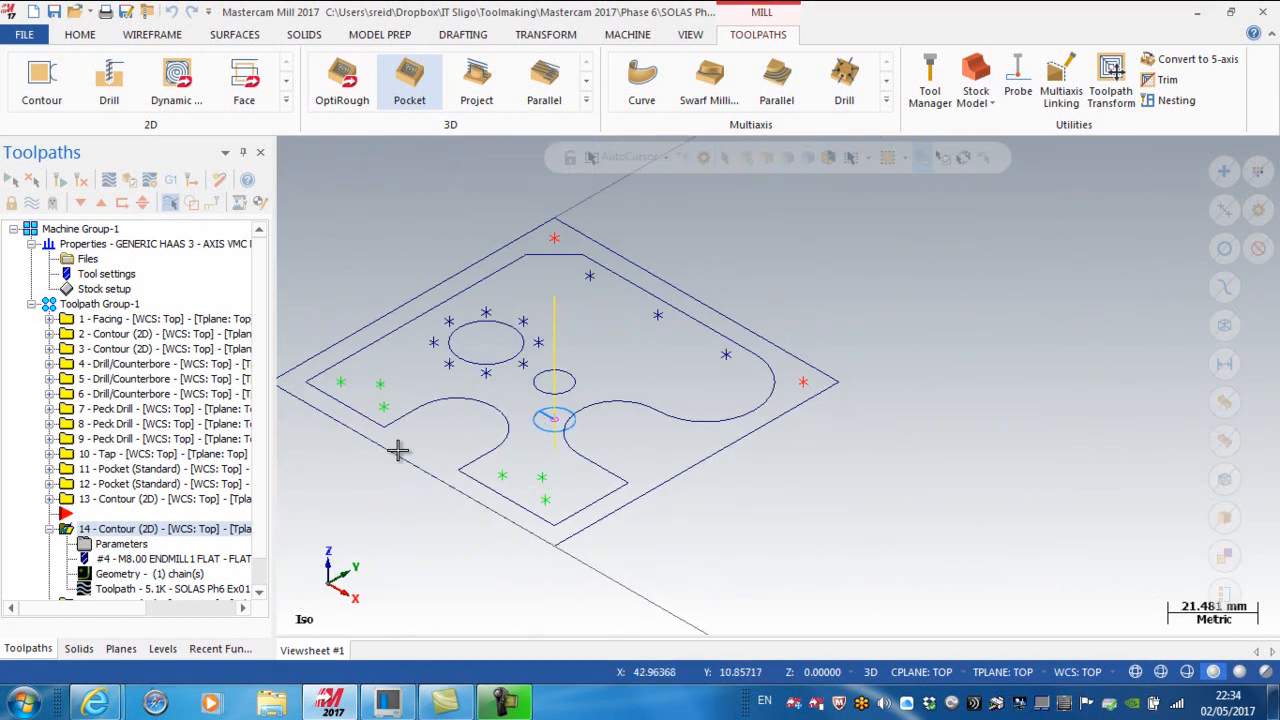
# Step: Collapse contour operation 14 and move the insert arrow below the last operation, contour 16
pyautogui.click(49, 528)
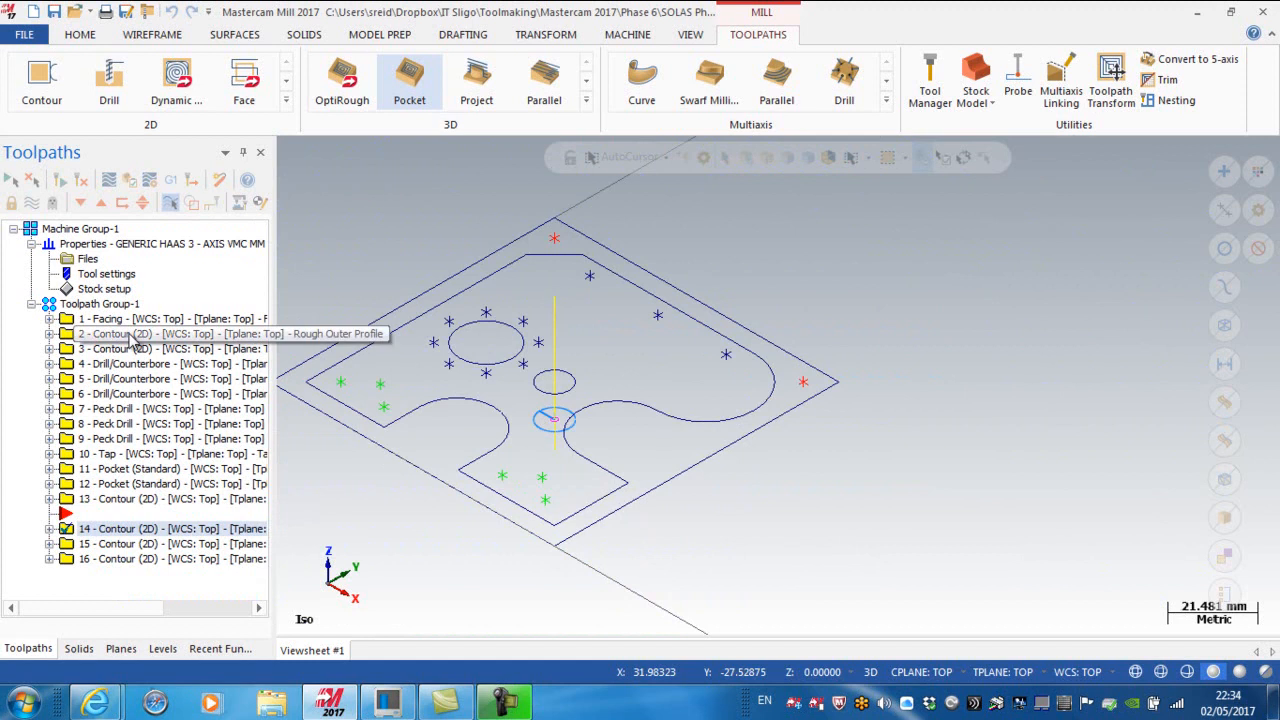
pyautogui.click(81, 203)
pyautogui.click(81, 203)
pyautogui.click(81, 203)
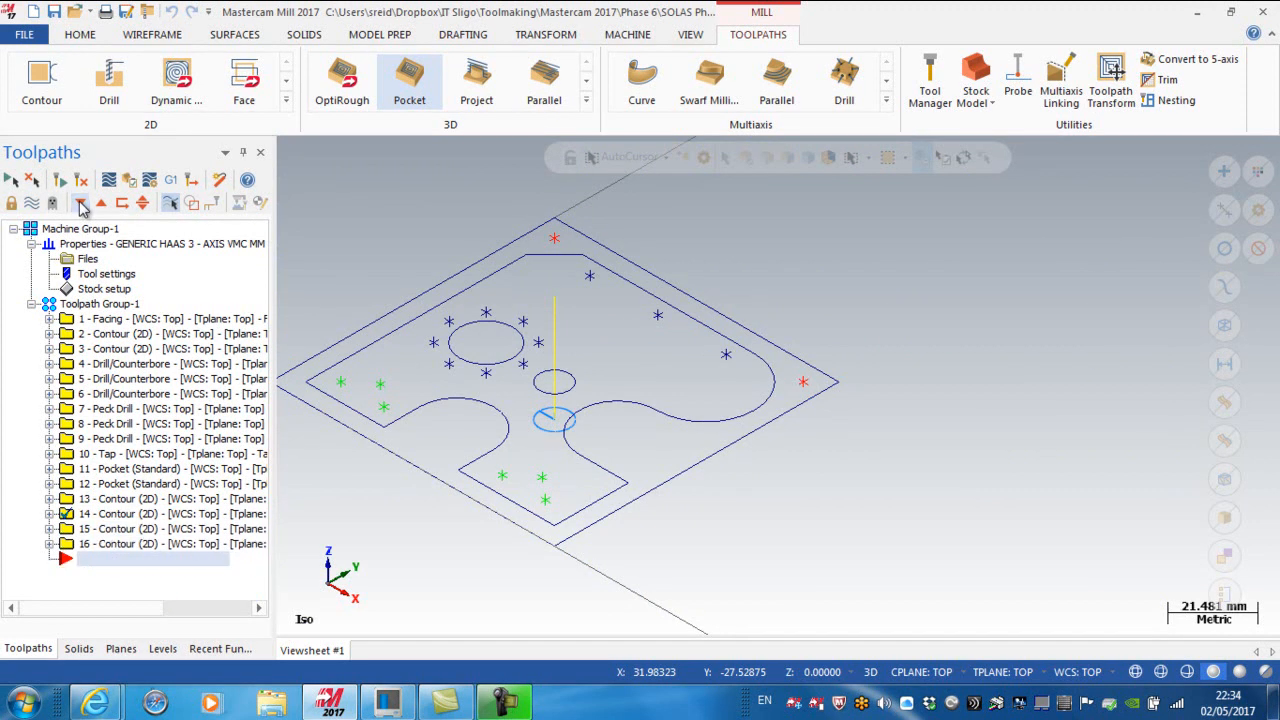
# Step: Examine the toolpaths of operations 1 to 10 one by one, from facing and rough contours through spot drilling, peck drilling and tapping
pyautogui.click(104, 320)
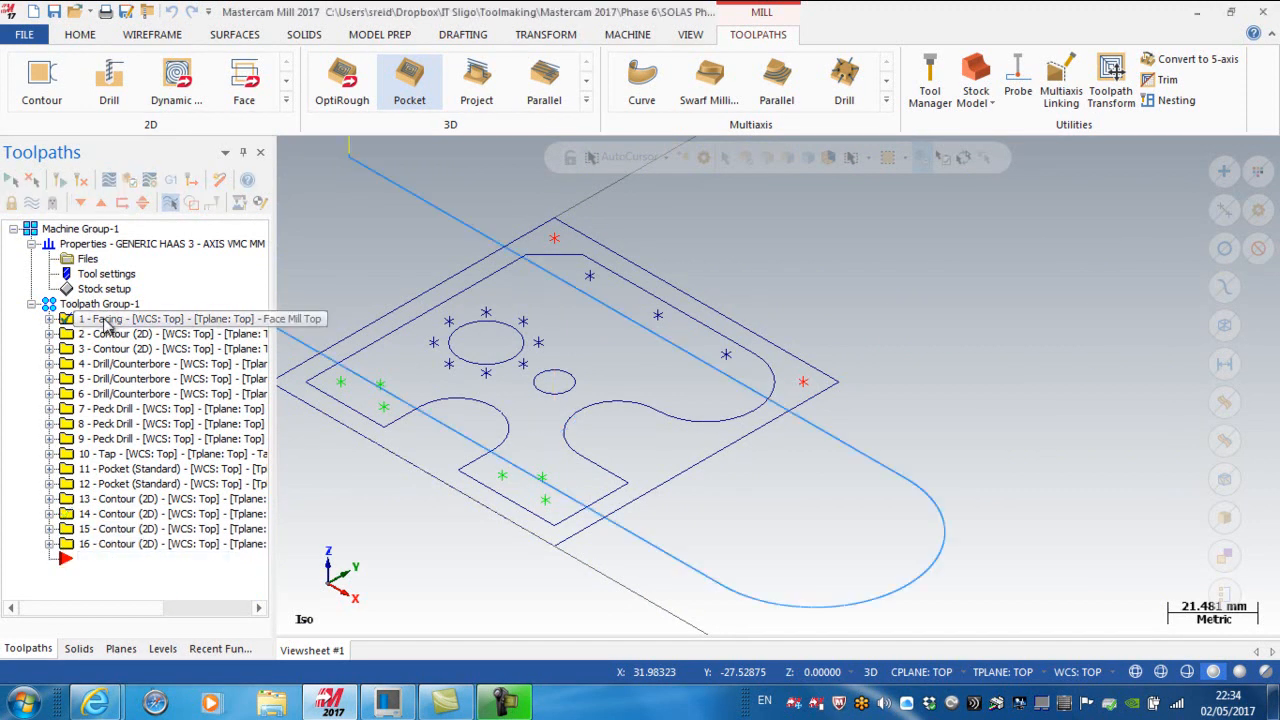
pyautogui.click(105, 334)
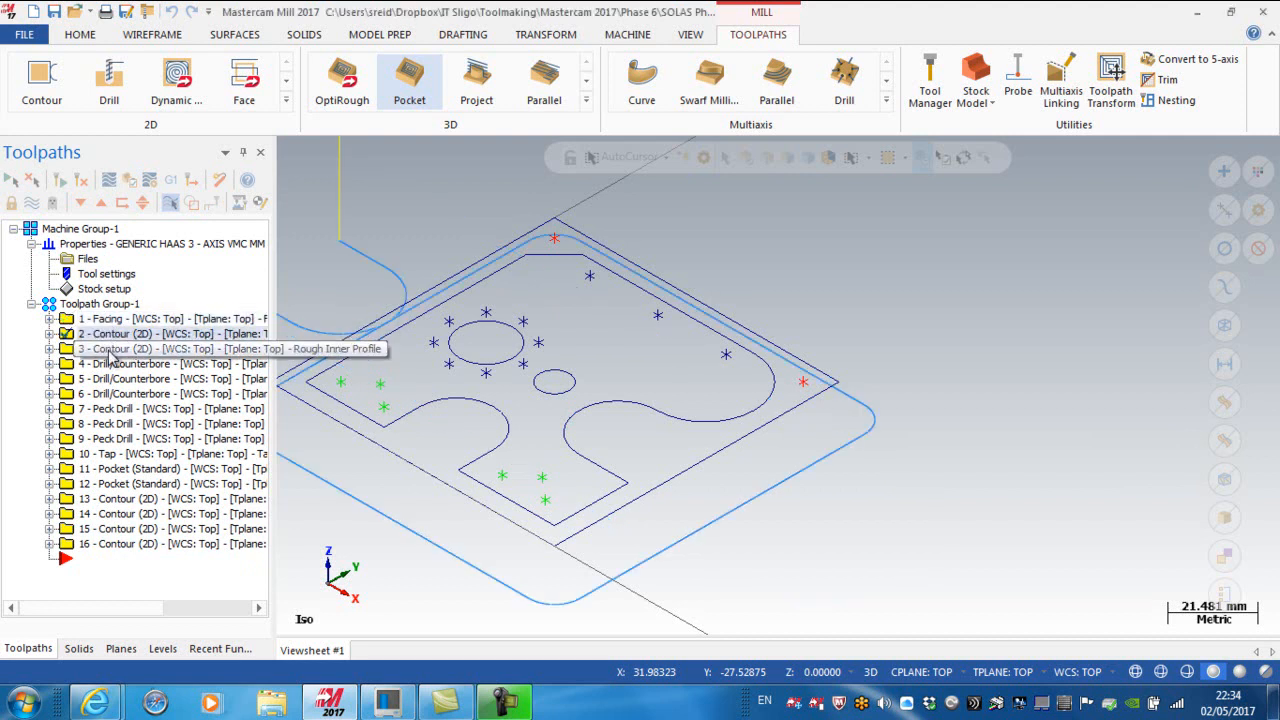
pyautogui.click(110, 350)
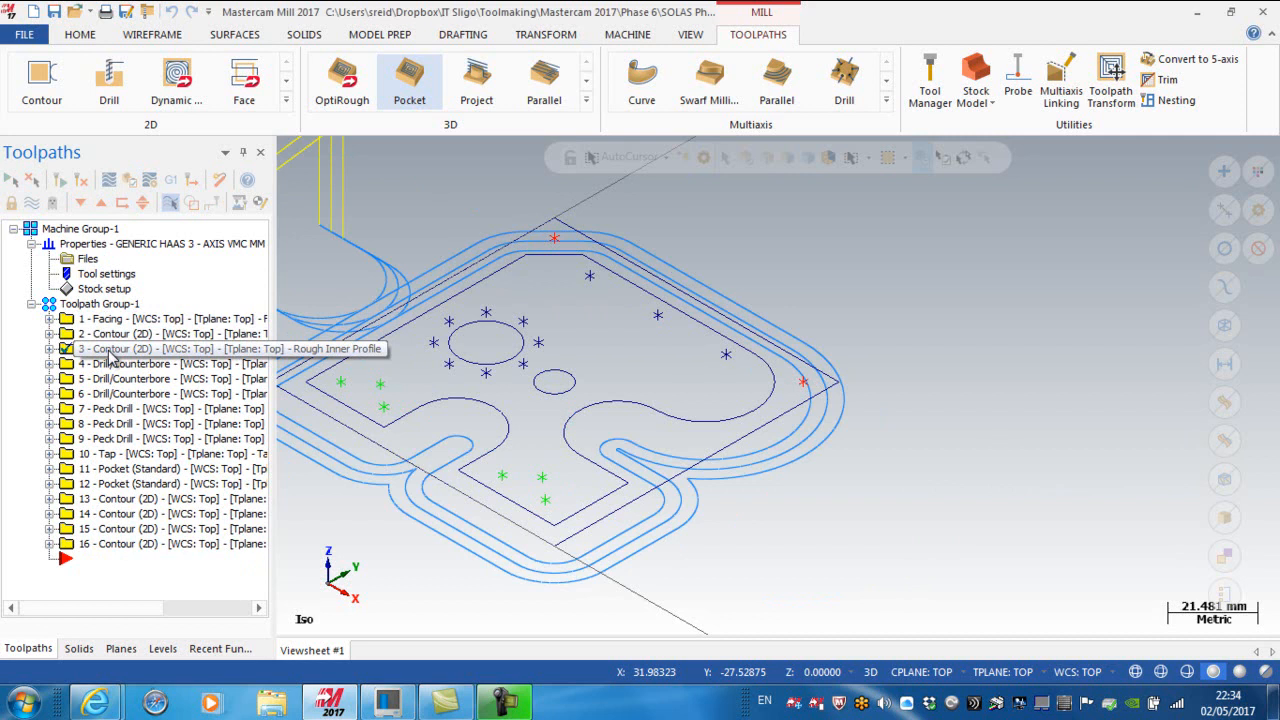
pyautogui.click(113, 365)
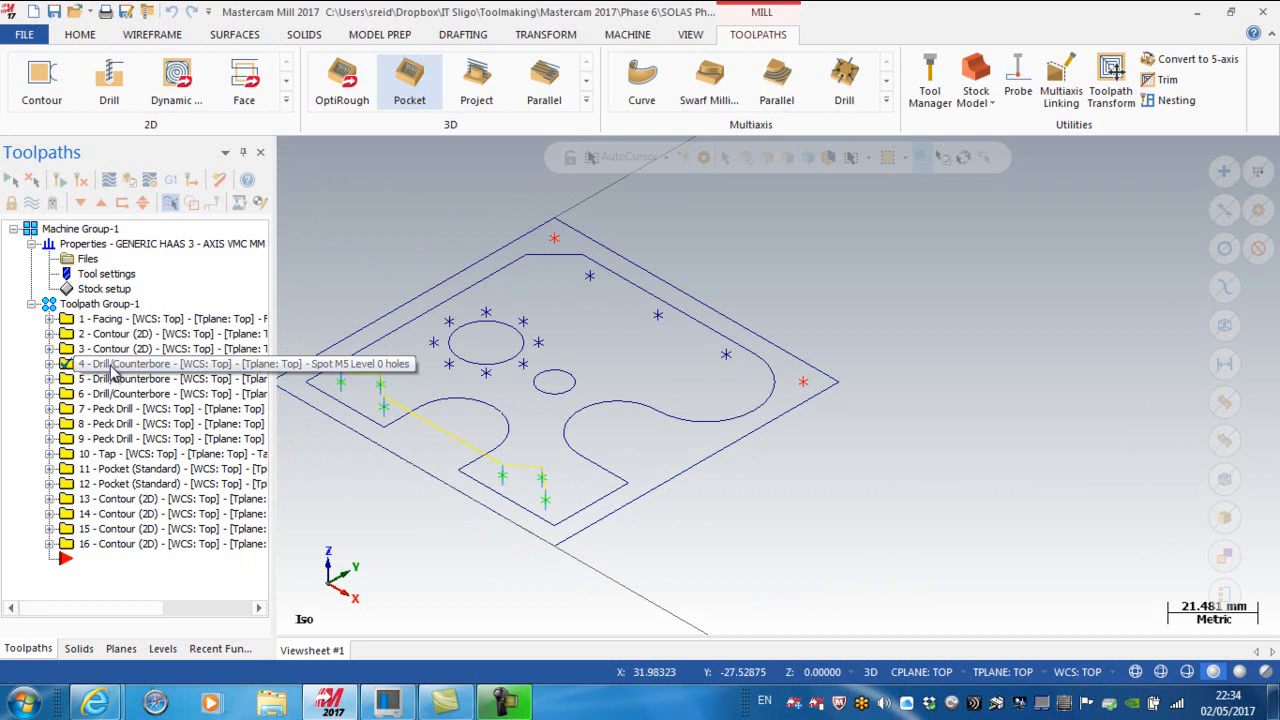
pyautogui.click(114, 381)
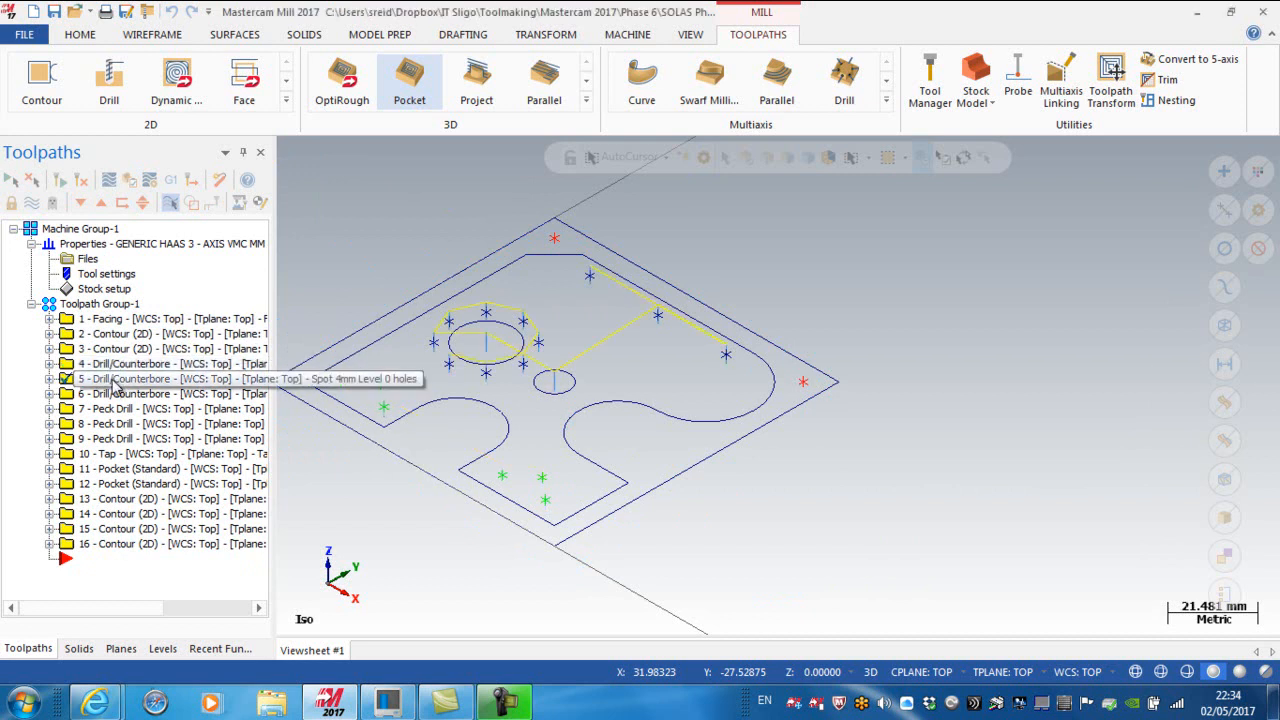
pyautogui.click(114, 396)
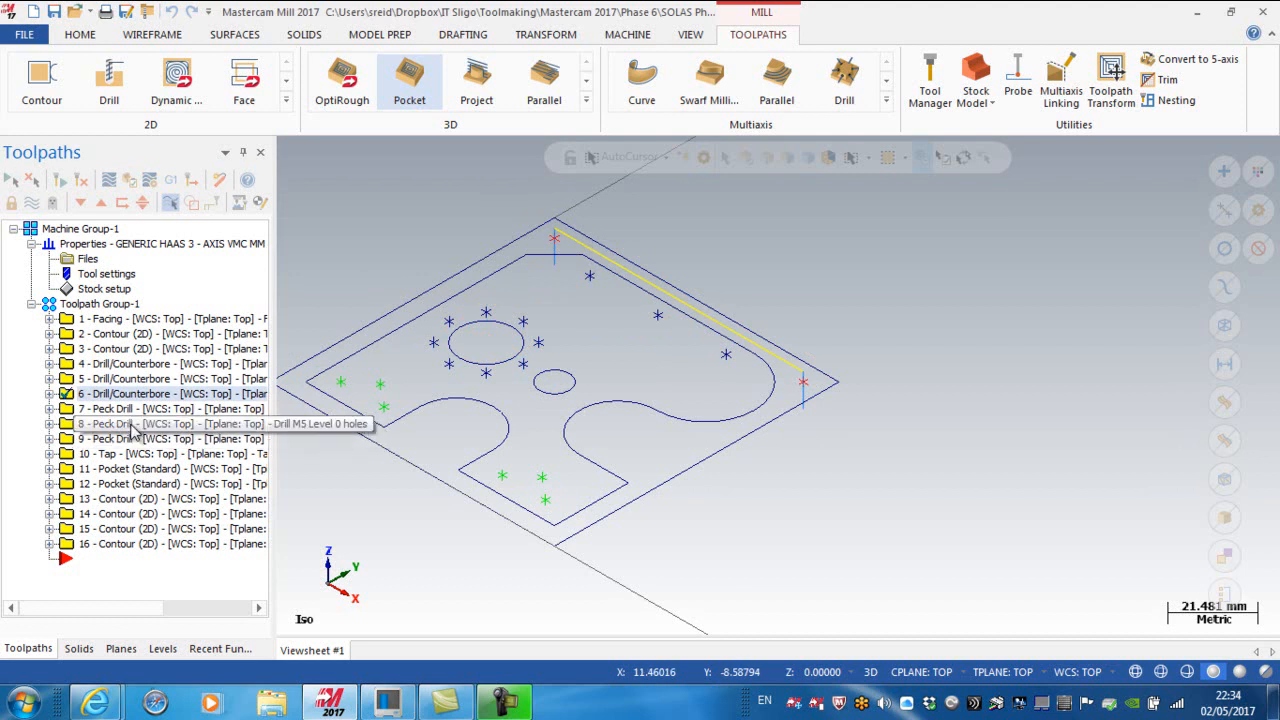
pyautogui.click(127, 413)
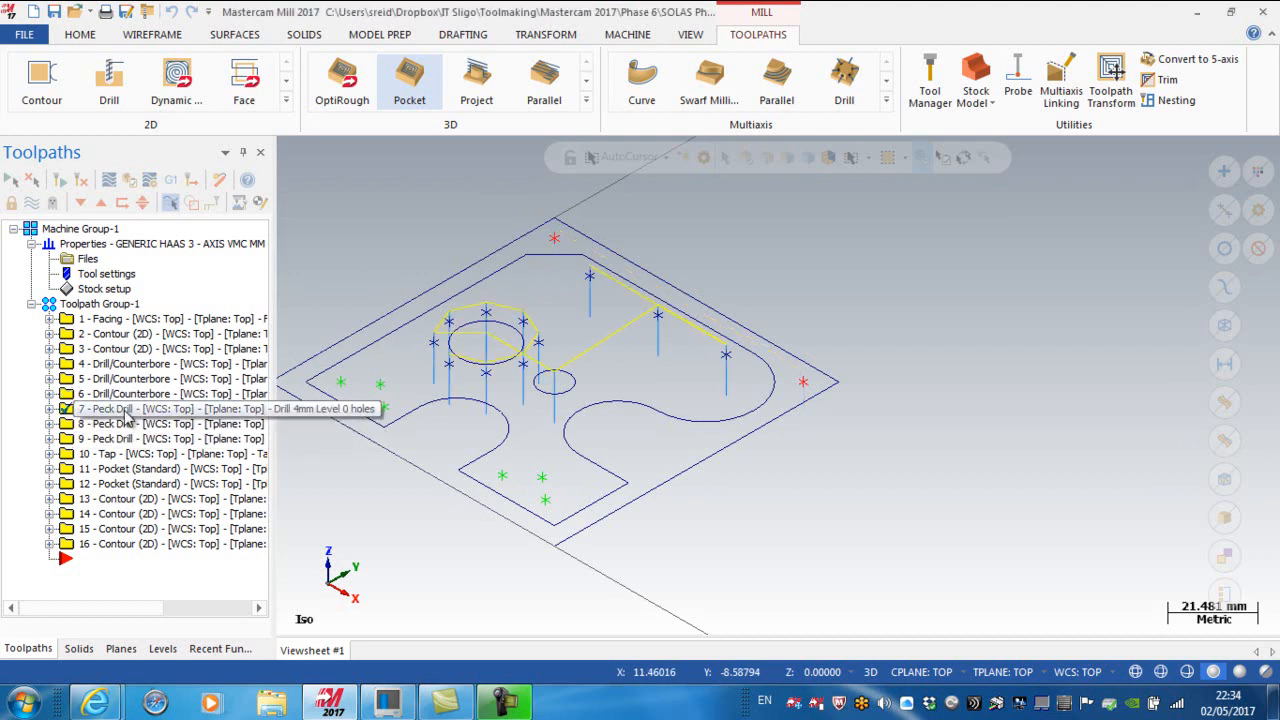
pyautogui.click(127, 427)
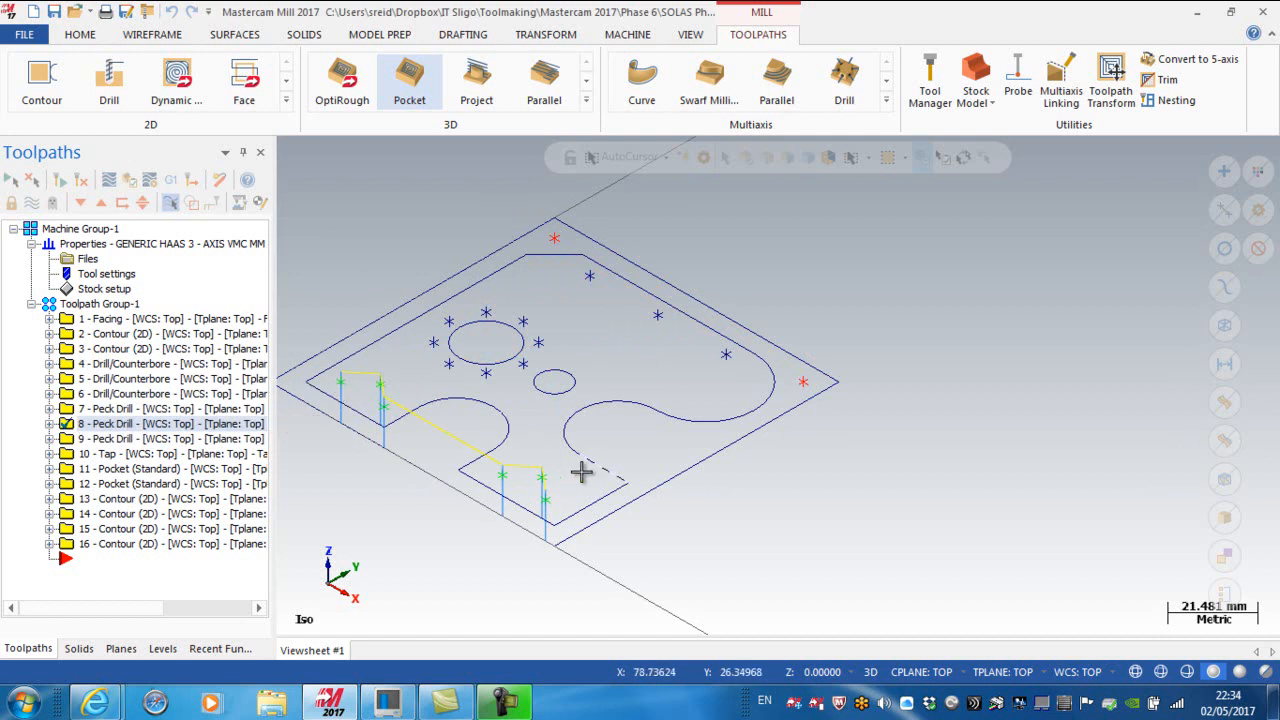
pyautogui.click(190, 438)
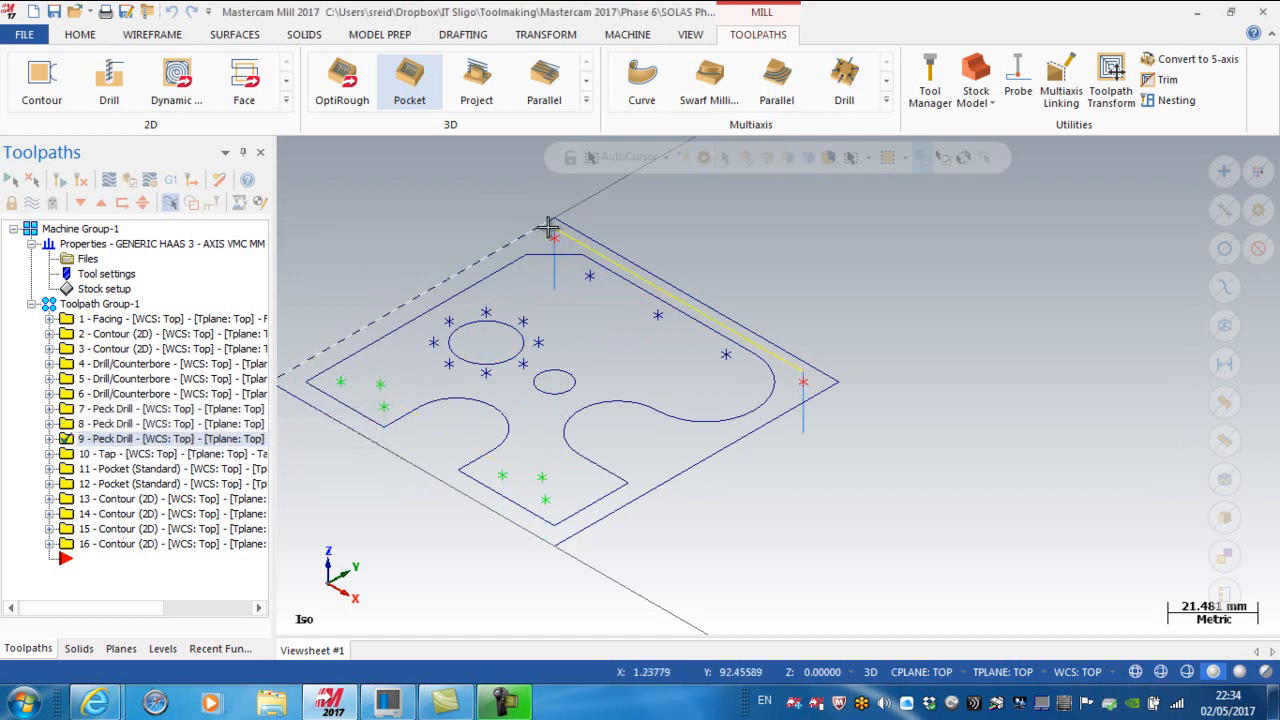
pyautogui.click(136, 455)
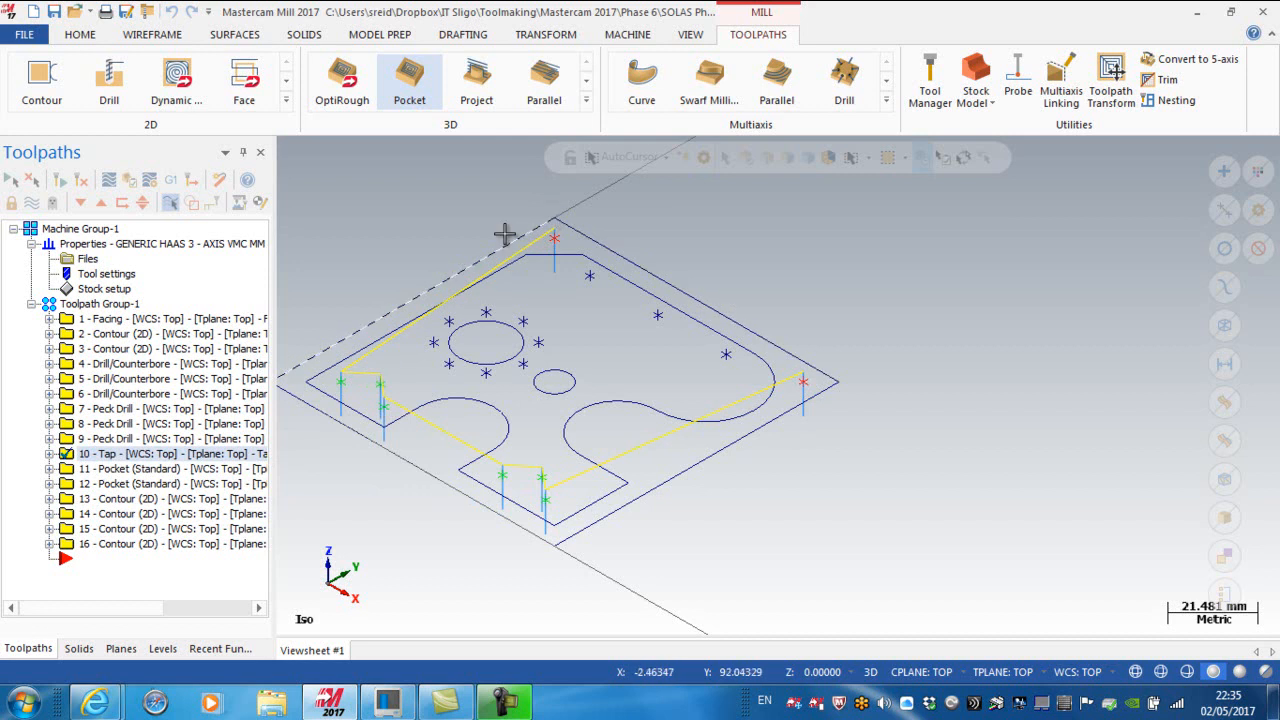
# Step: Examine the toolpaths of pocket operations 11 and 12 and finishing contour operations 13 to 16 one by one
pyautogui.click(118, 471)
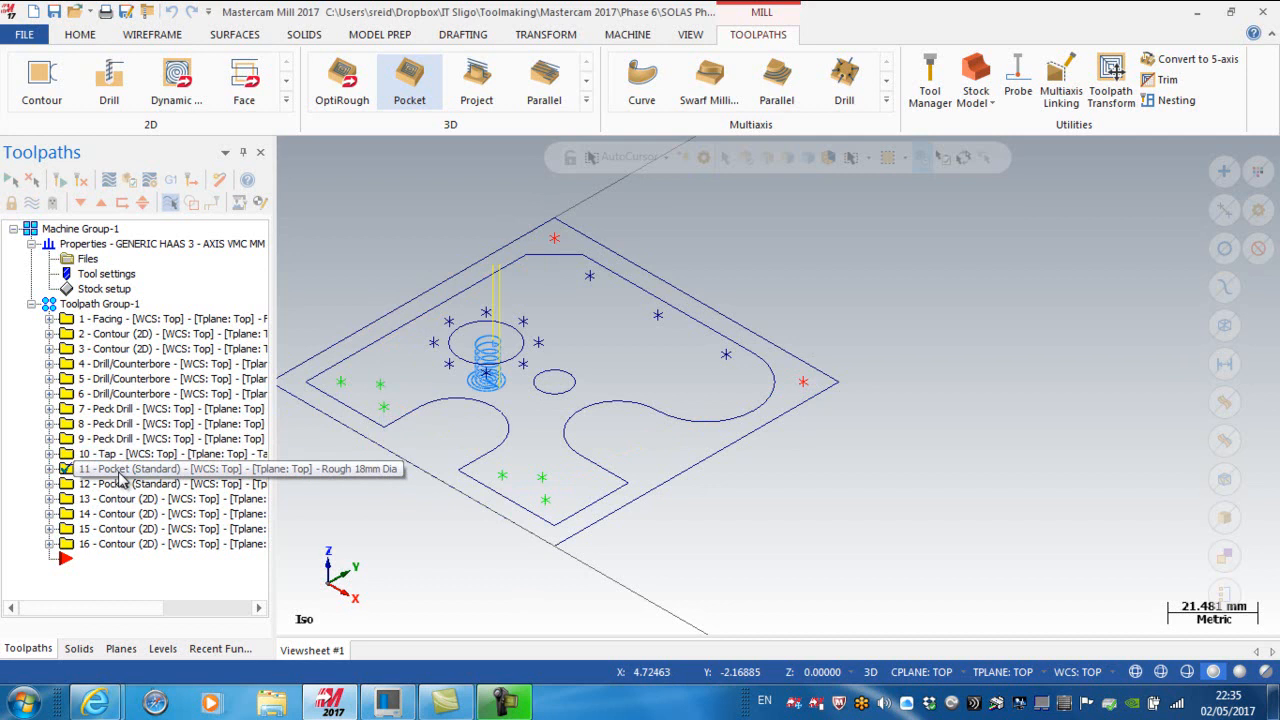
pyautogui.click(119, 486)
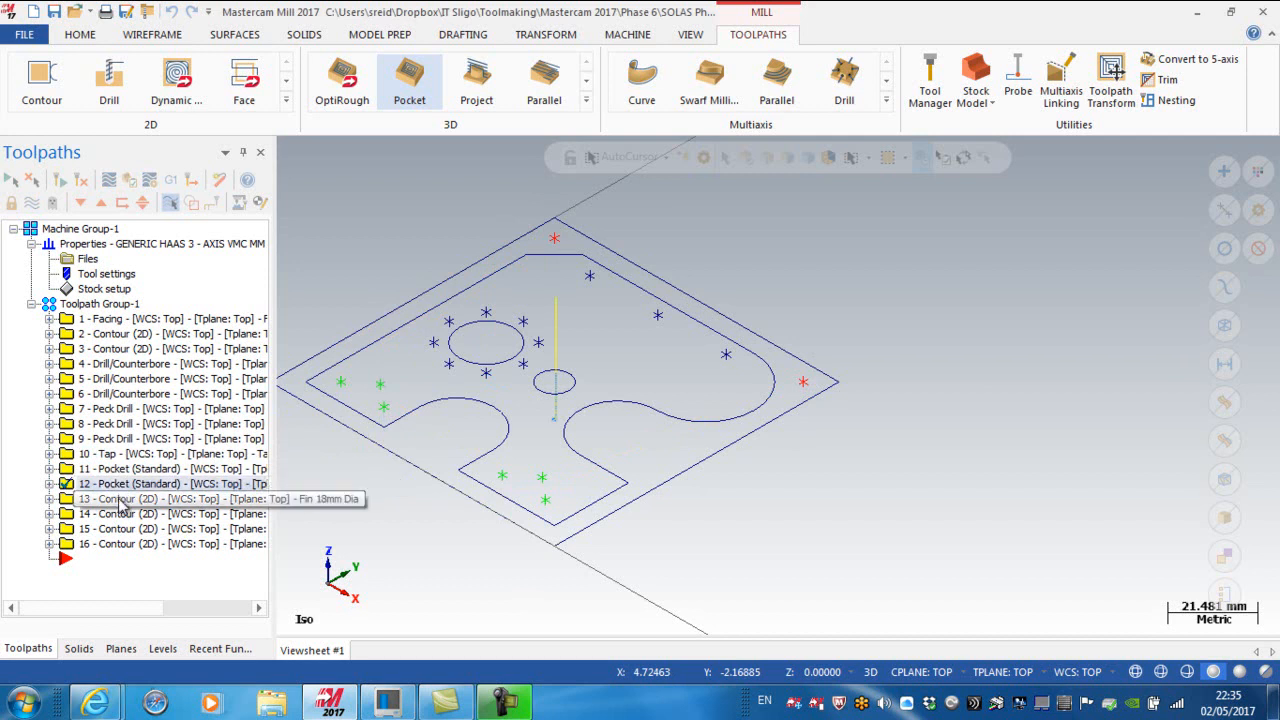
pyautogui.click(119, 499)
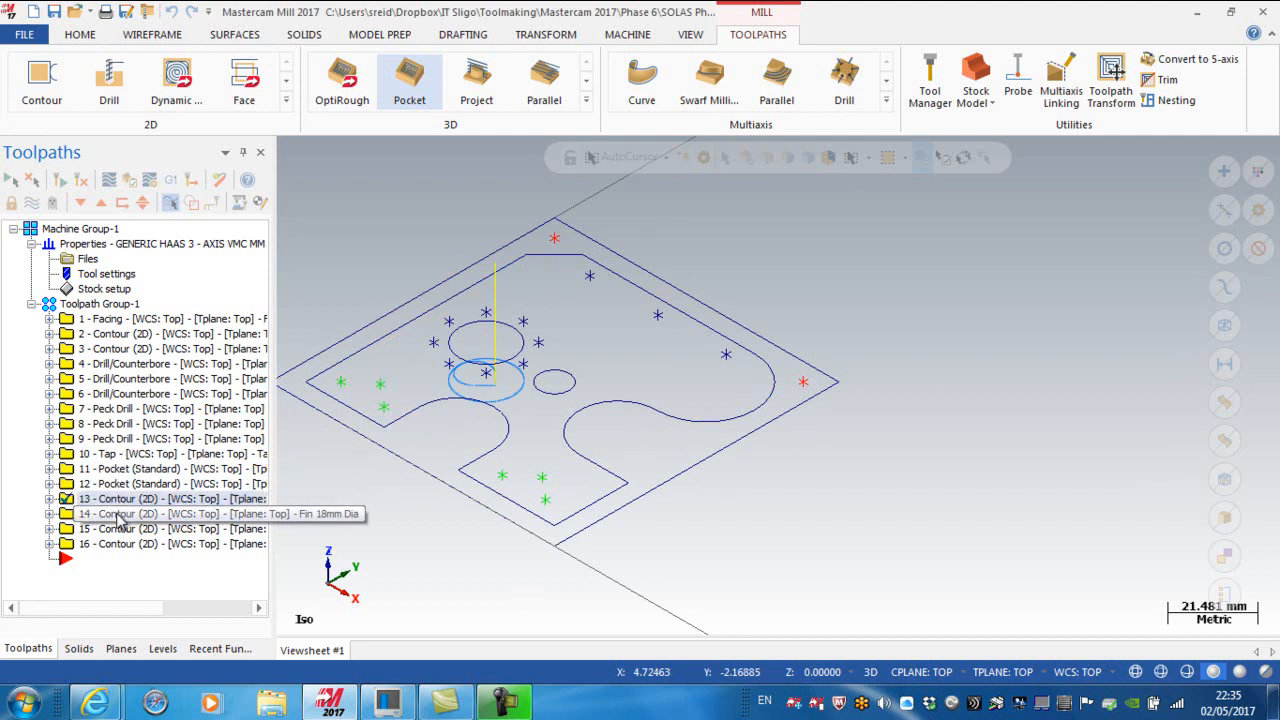
pyautogui.click(117, 514)
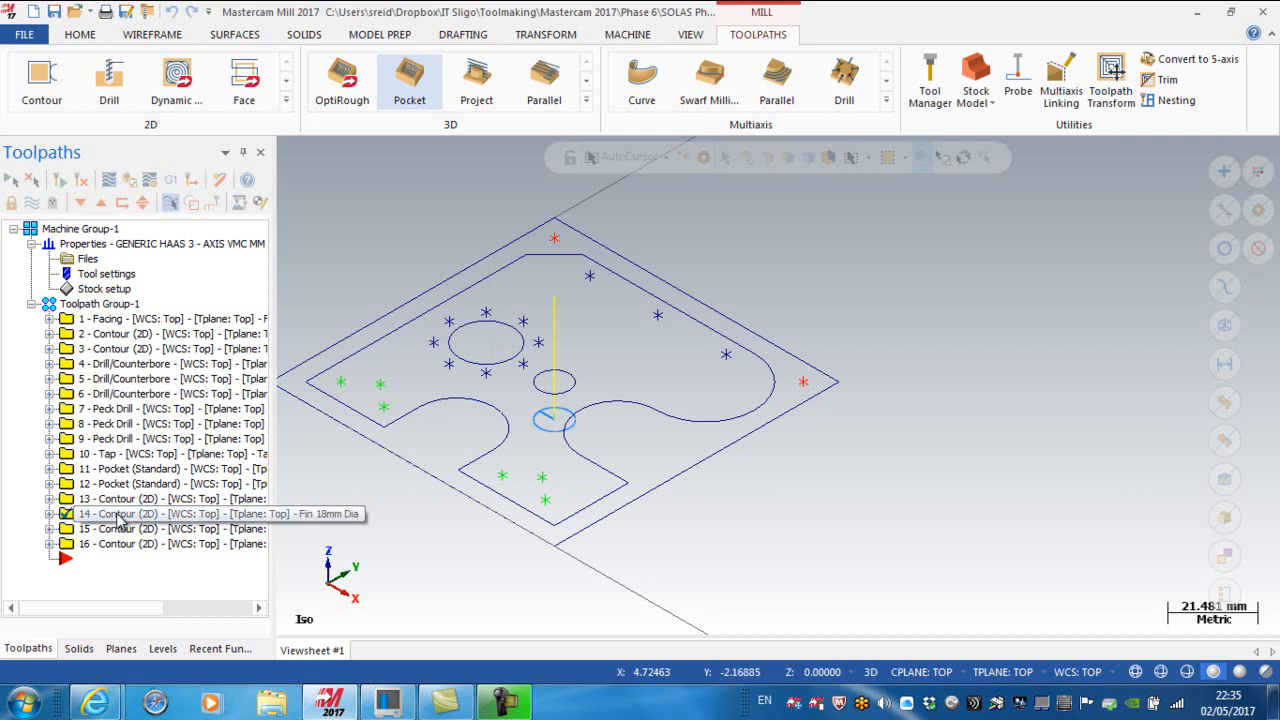
pyautogui.click(120, 530)
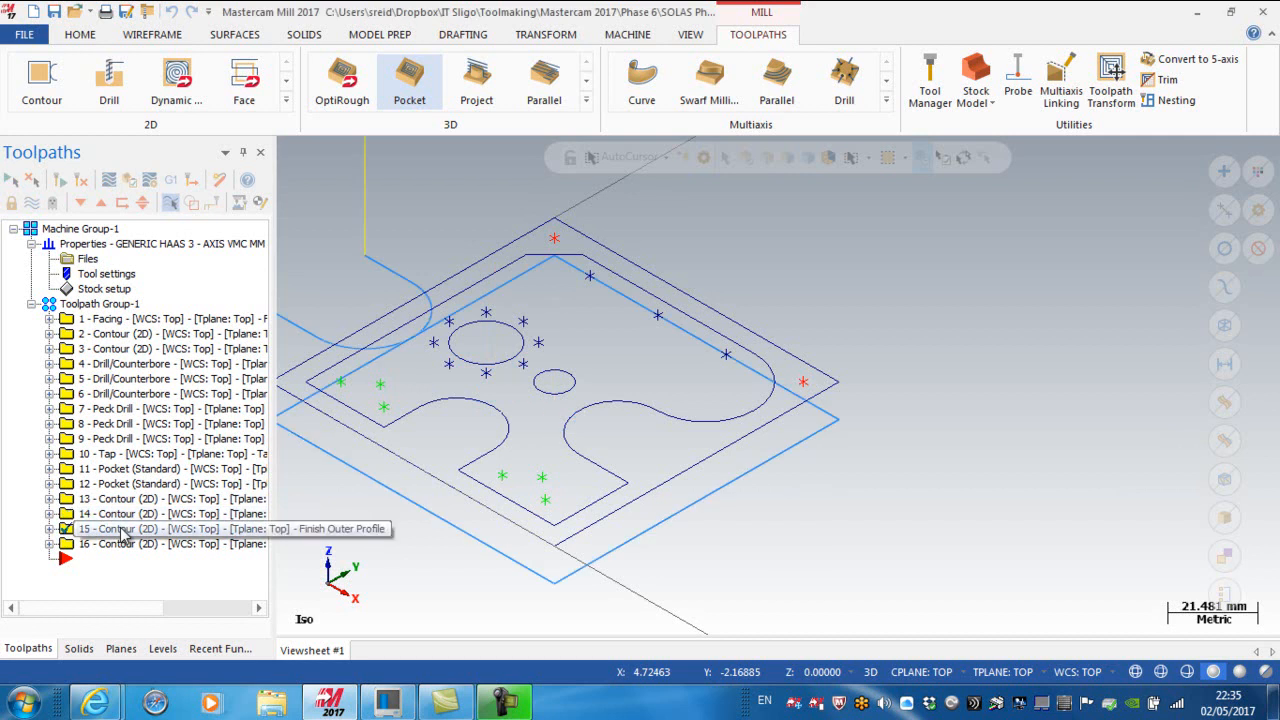
pyautogui.click(120, 545)
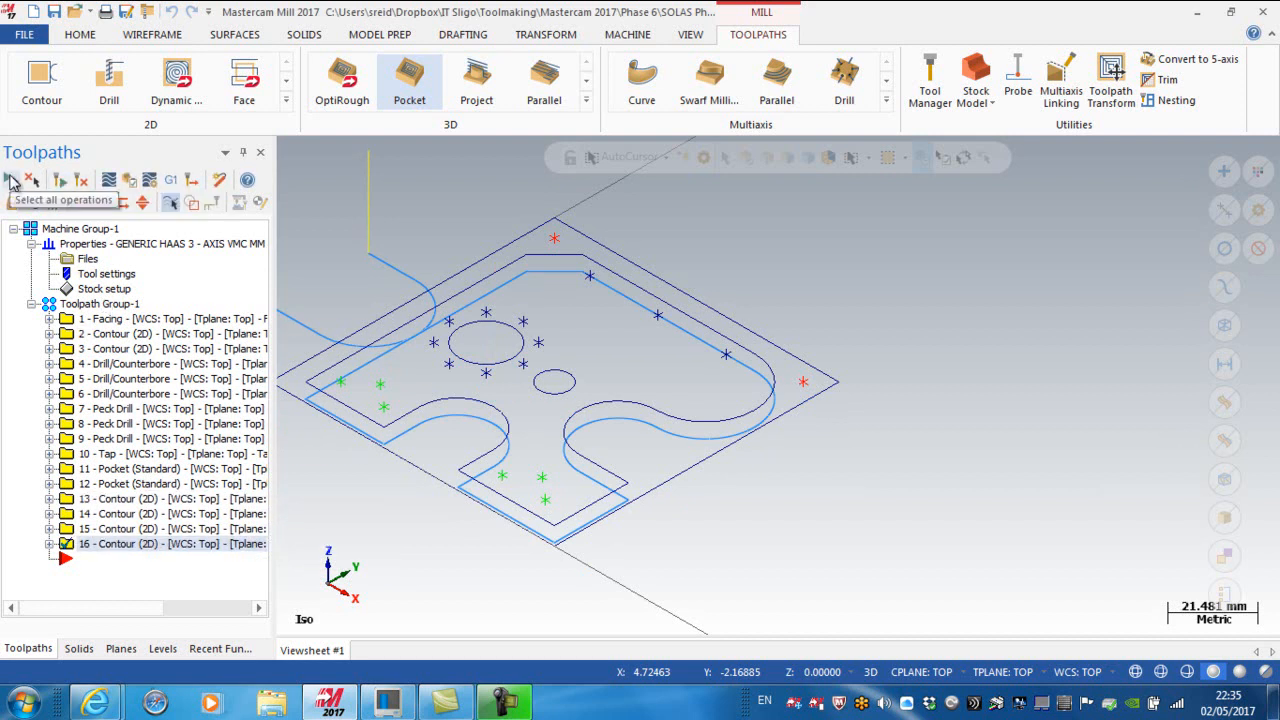
# Step: Verify all operations together, reviewing the stop conditions and collision checking options before starting the simulation
pyautogui.click(10, 180)
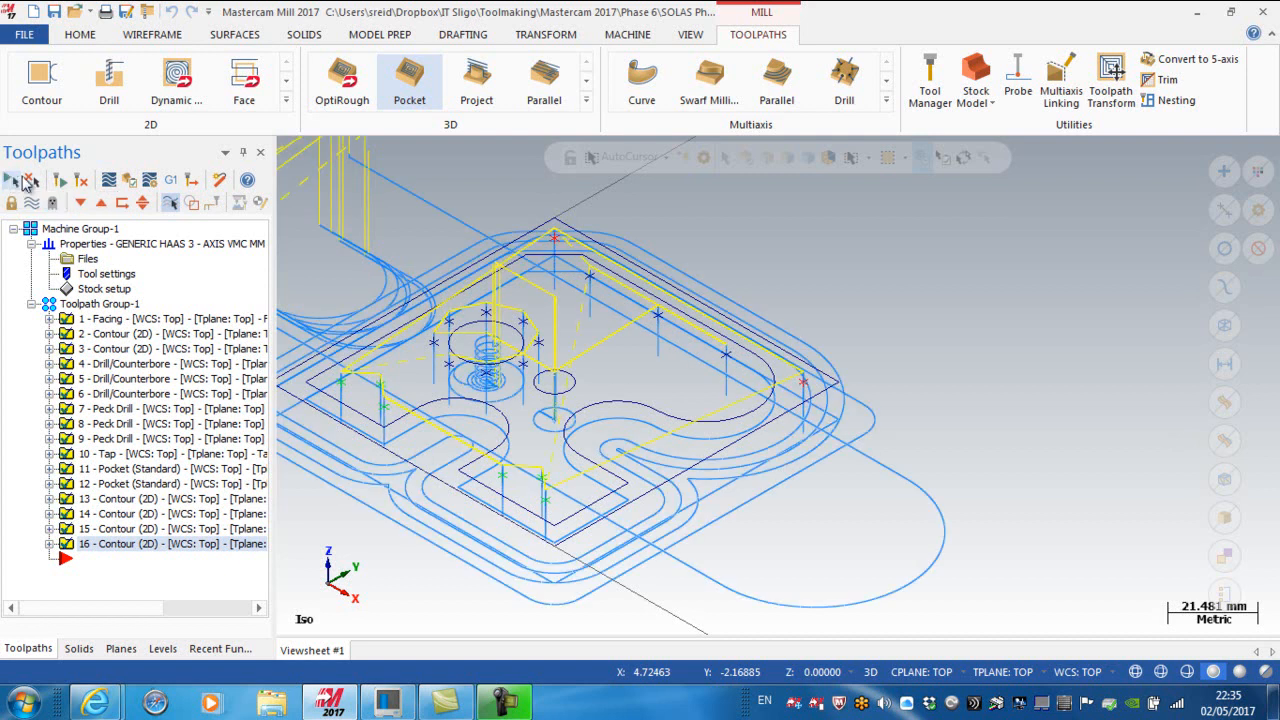
pyautogui.click(131, 184)
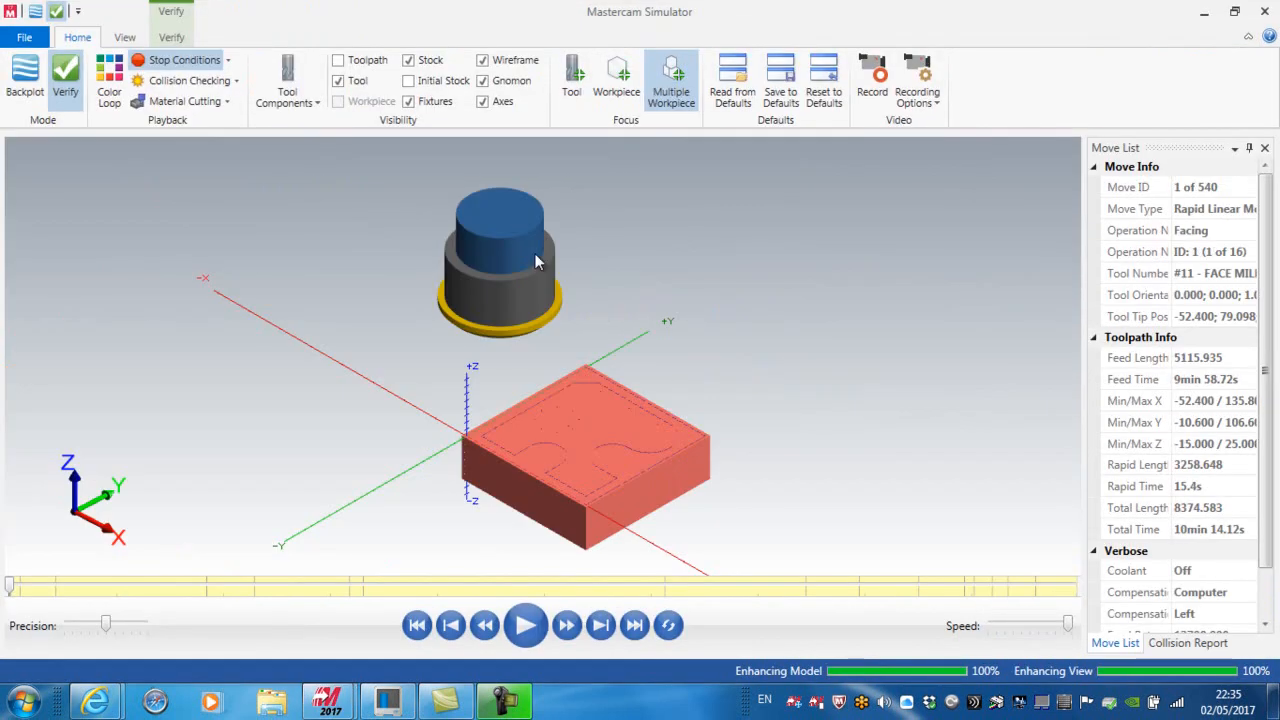
pyautogui.click(229, 62)
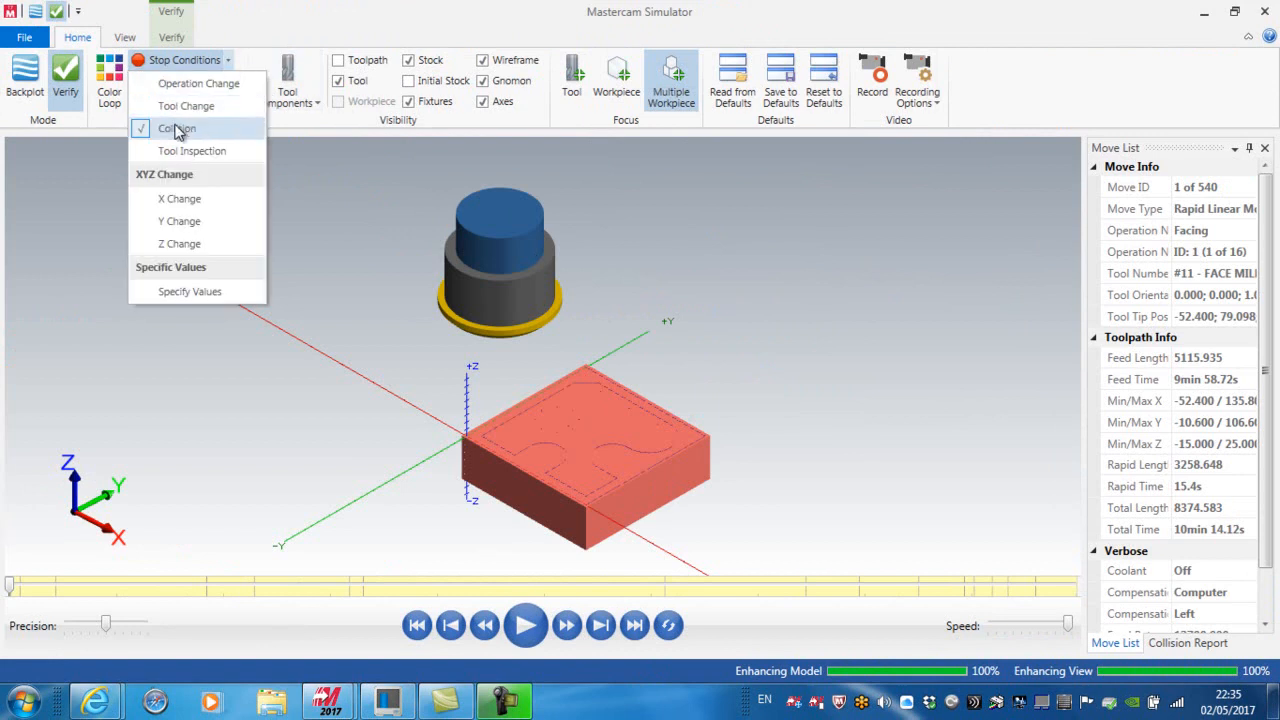
pyautogui.click(238, 82)
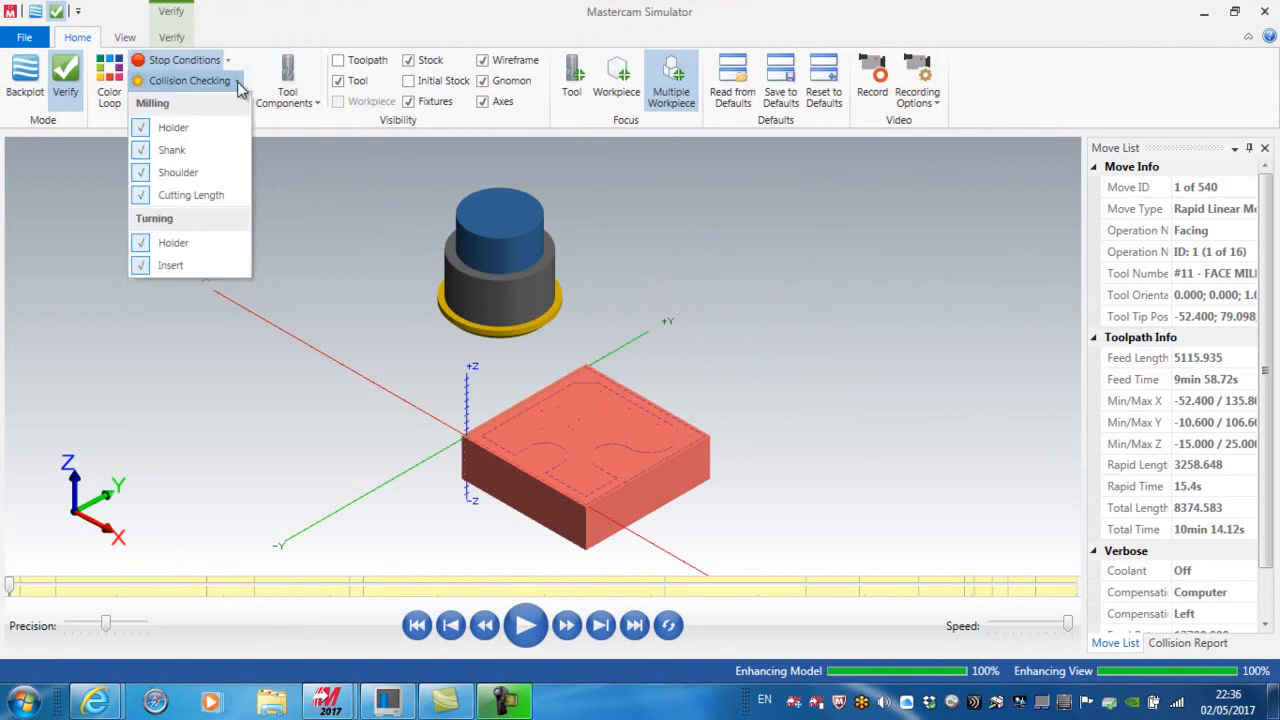
pyautogui.click(229, 62)
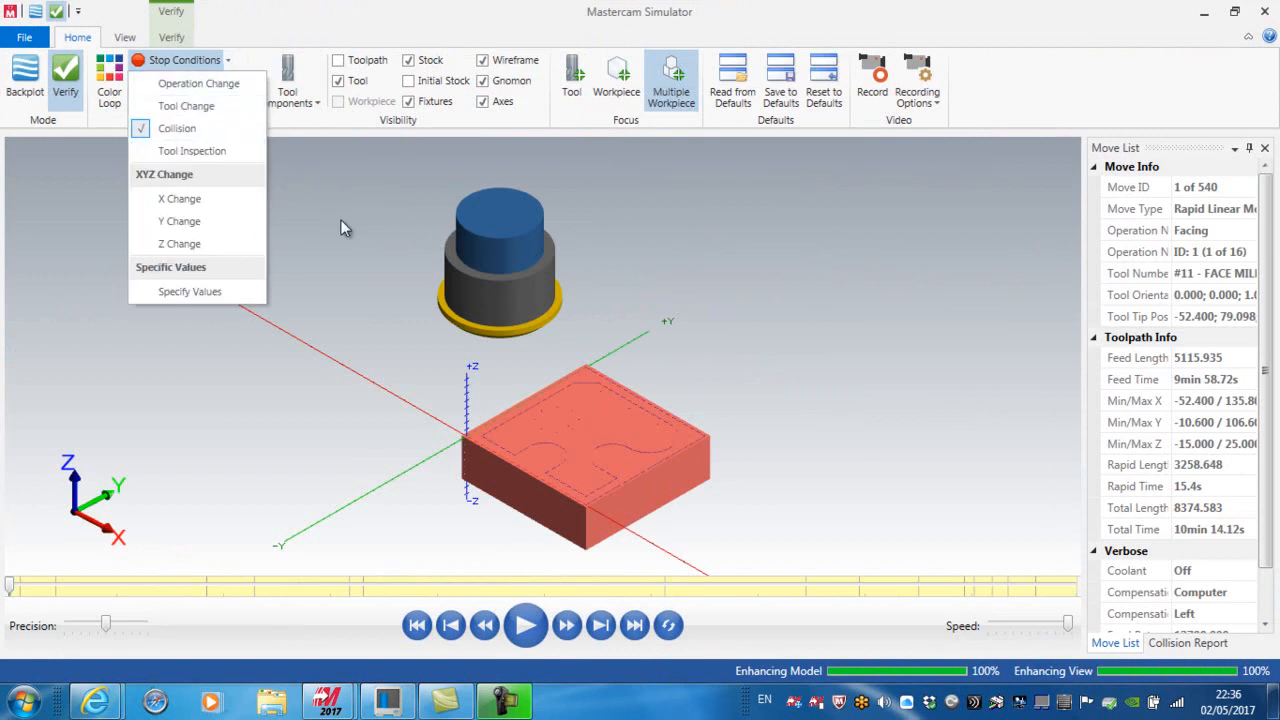
pyautogui.click(533, 637)
pyautogui.click(527, 627)
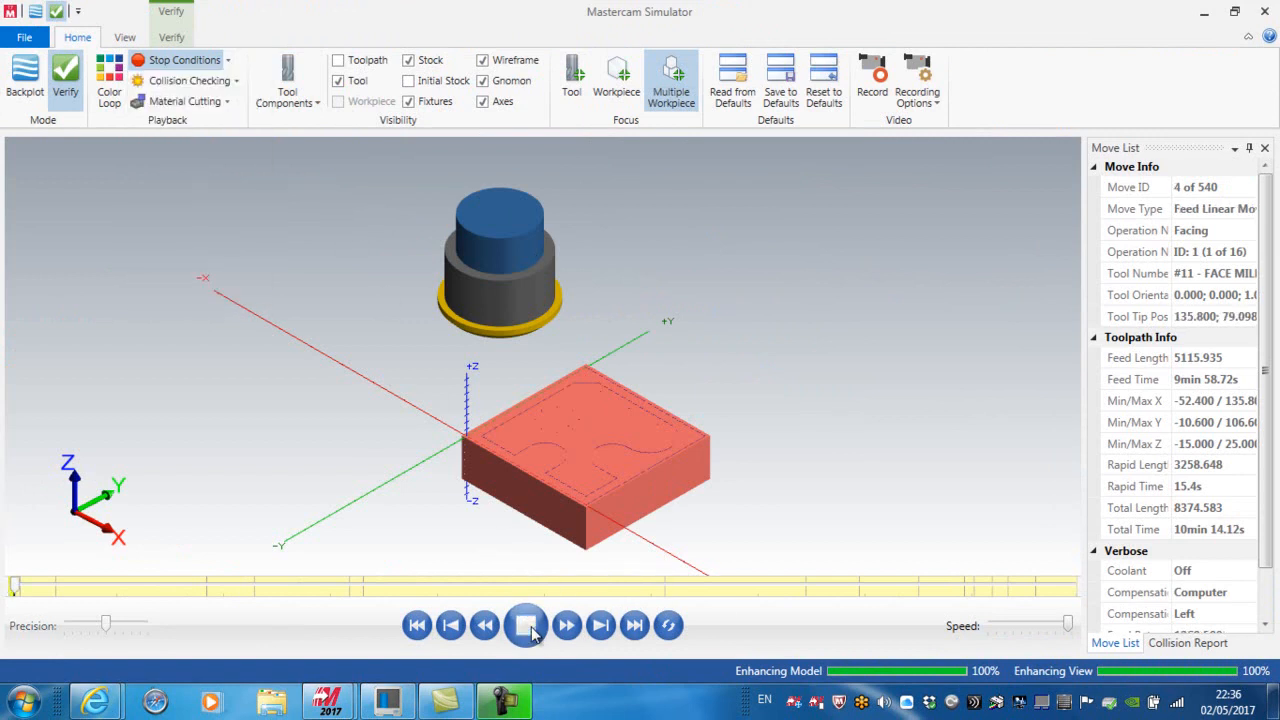